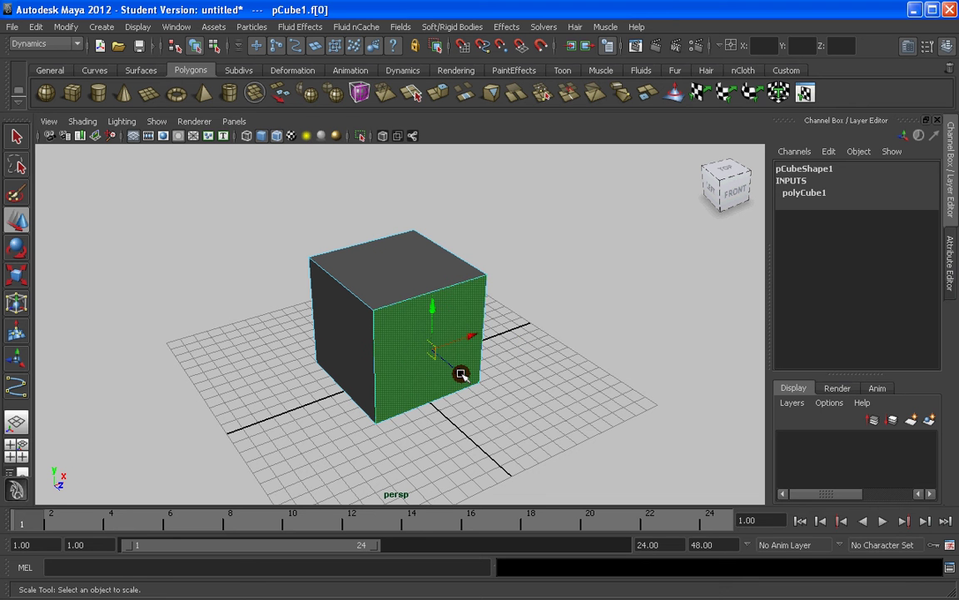
# - Try moving the cube's front face outward and its top face upward, undoing each move
pyautogui.moveTo(457, 367); pyautogui.dragTo(488, 398)
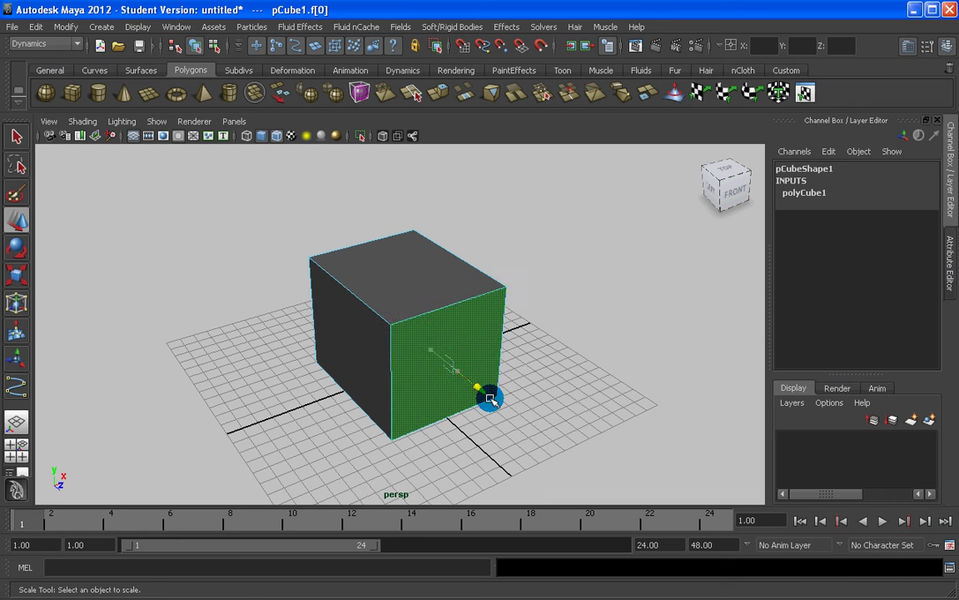
pyautogui.hotkey('ctrl', 'z')
pyautogui.click(409, 268)
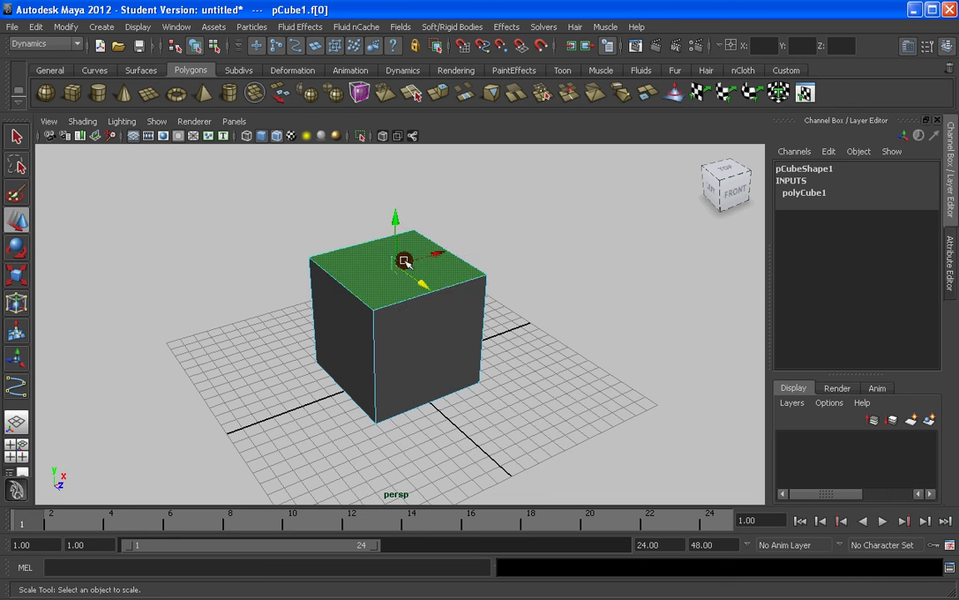
pyautogui.moveTo(396, 242); pyautogui.dragTo(391, 192)
pyautogui.hotkey('ctrl', 'z')
# - Leave face editing for object mode and select the whole cube
pyautogui.moveTo(424, 269); pyautogui.dragTo(429, 236, button='right')
pyautogui.click(518, 271)
pyautogui.scroll(-3, 456, 298)
pyautogui.keyDown('alt'); pyautogui.moveTo(456, 298); pyautogui.dragTo(452, 308); pyautogui.keyUp('alt')
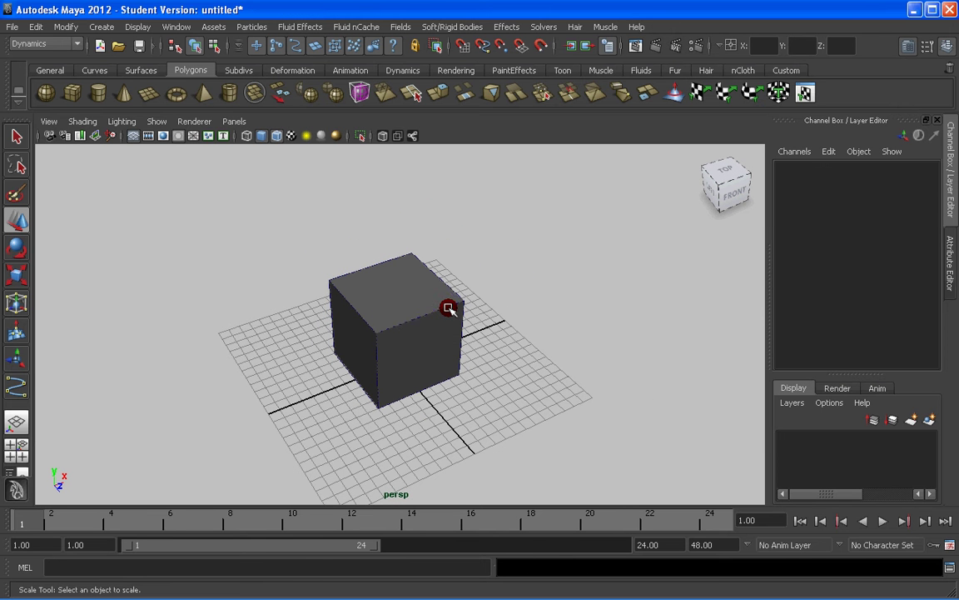
pyautogui.click(408, 317)
# - Cycle the selected cube through the Select, Move, Rotate and Scale tools, ending on the Move tool
pyautogui.press('q')
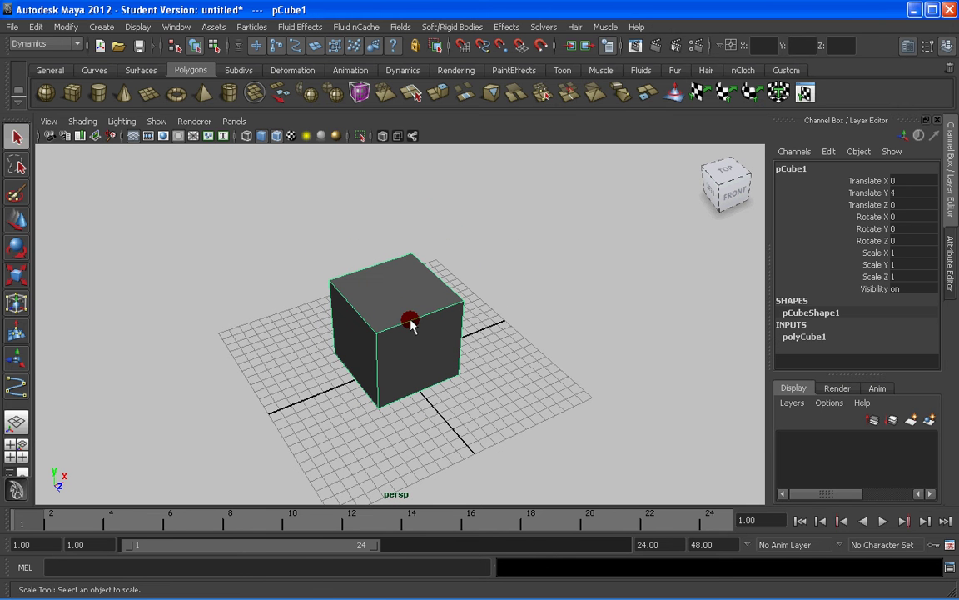
pyautogui.press('w')
pyautogui.press('e')
pyautogui.press('r')
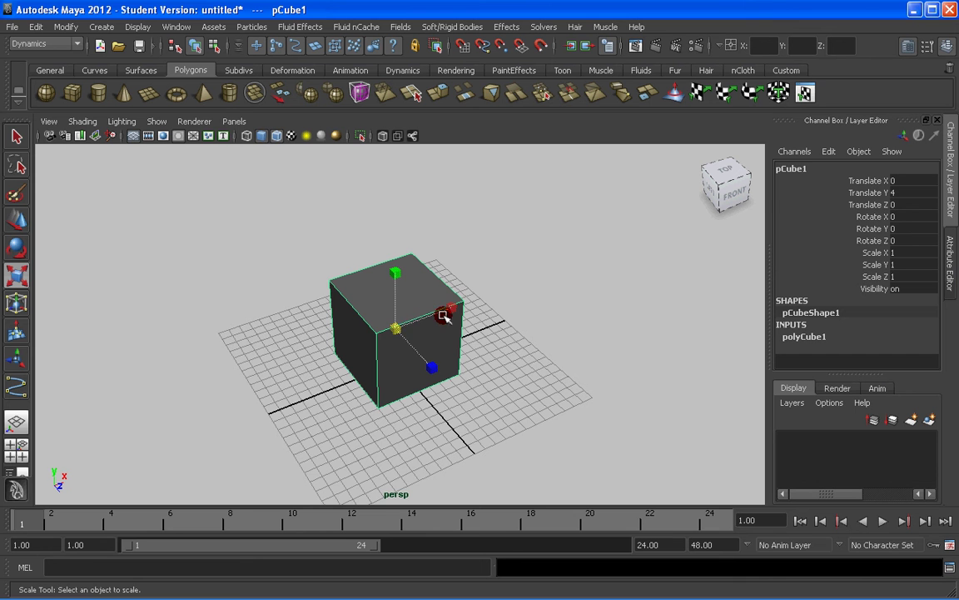
pyautogui.press('q')
pyautogui.press('w')
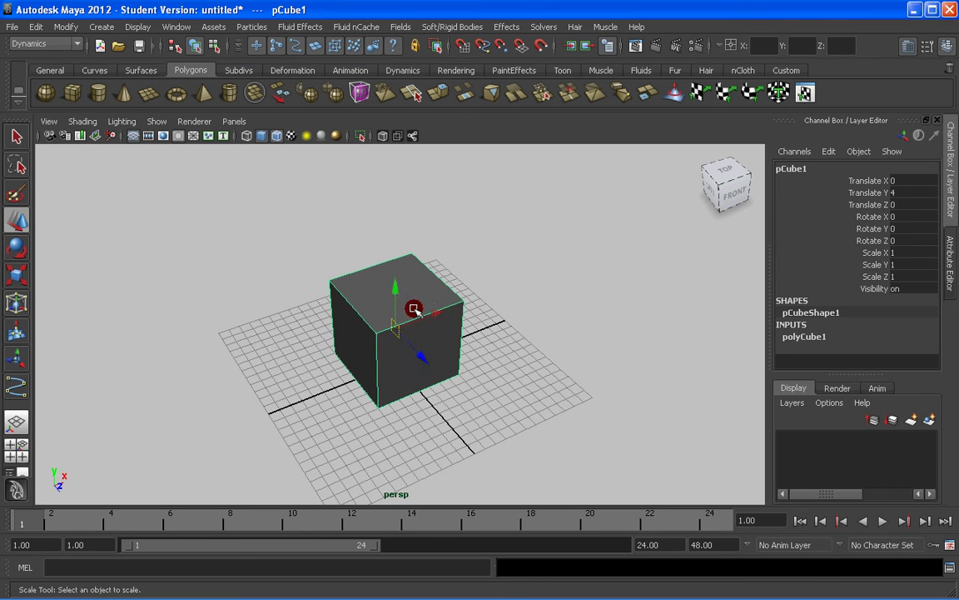
# - Try moving the cube along the Y axis and along the Z axis, undoing each move
pyautogui.moveTo(396, 291); pyautogui.dragTo(395, 266)
pyautogui.hotkey('ctrl', 'z')
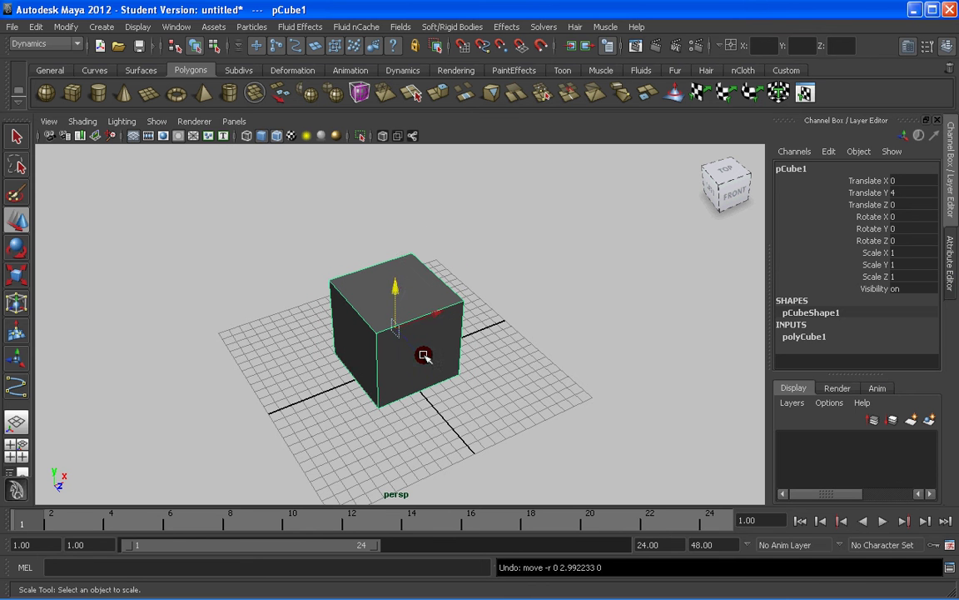
pyautogui.moveTo(424, 356); pyautogui.dragTo(447, 378)
pyautogui.press('z')
pyautogui.click(394, 289)
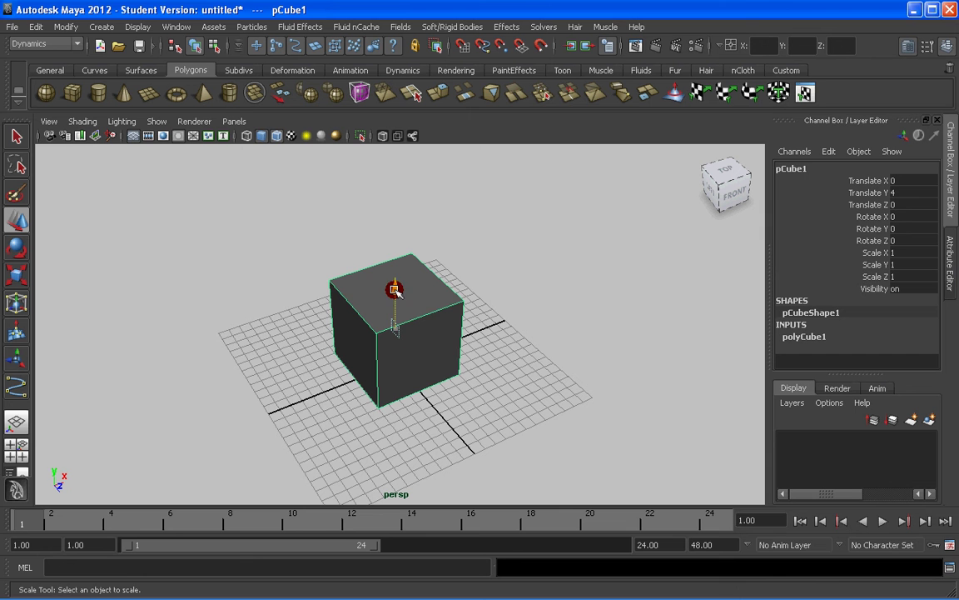
pyautogui.click(433, 316)
pyautogui.click(423, 353)
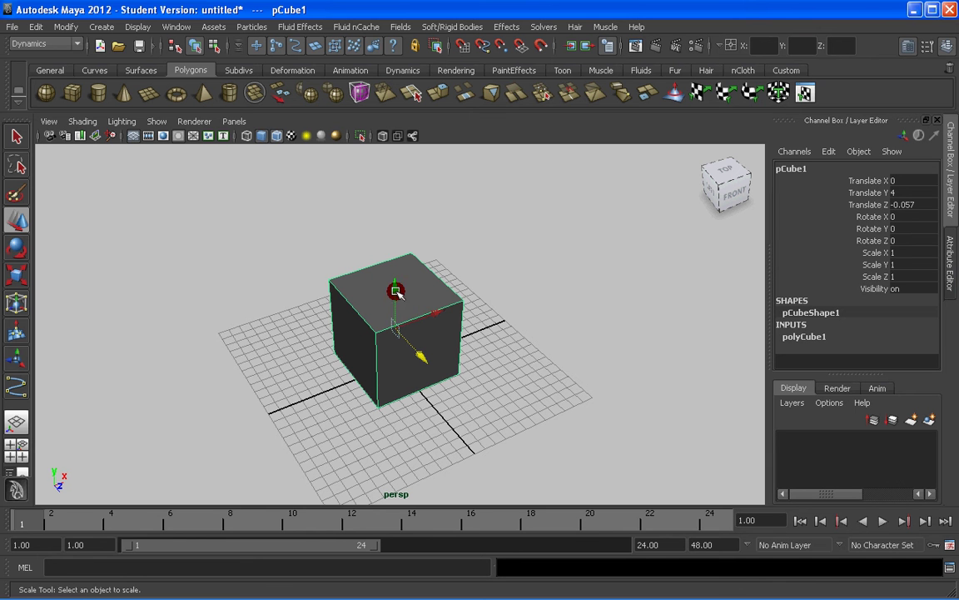
pyautogui.moveTo(422, 353); pyautogui.dragTo(435, 371)
pyautogui.press('z')
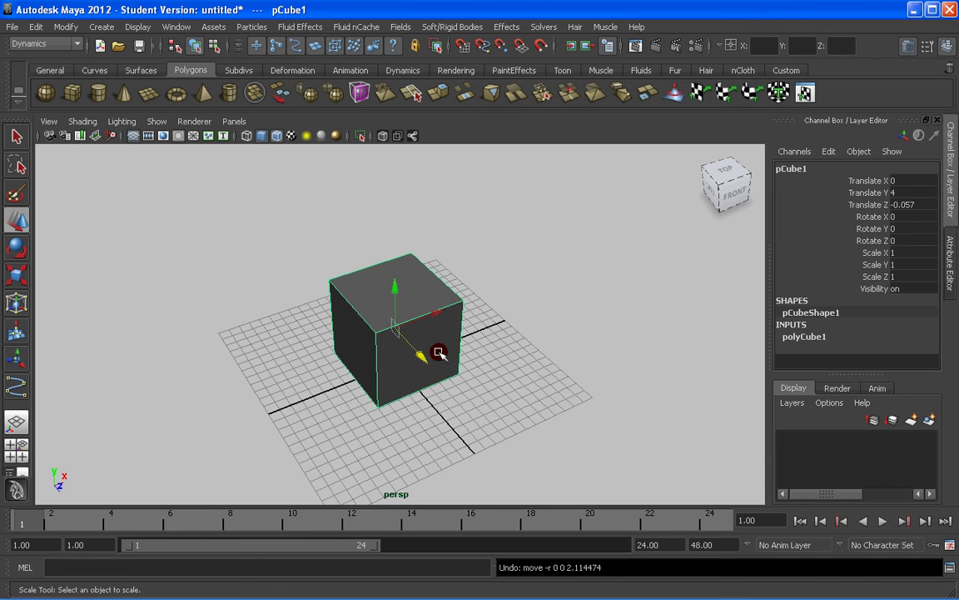
# - Try moving the cube freely in the horizontal XZ plane to about X 4.458, Z -5.489, and undo it
pyautogui.click(398, 289)
pyautogui.moveTo(397, 289); pyautogui.dragTo(407, 249)
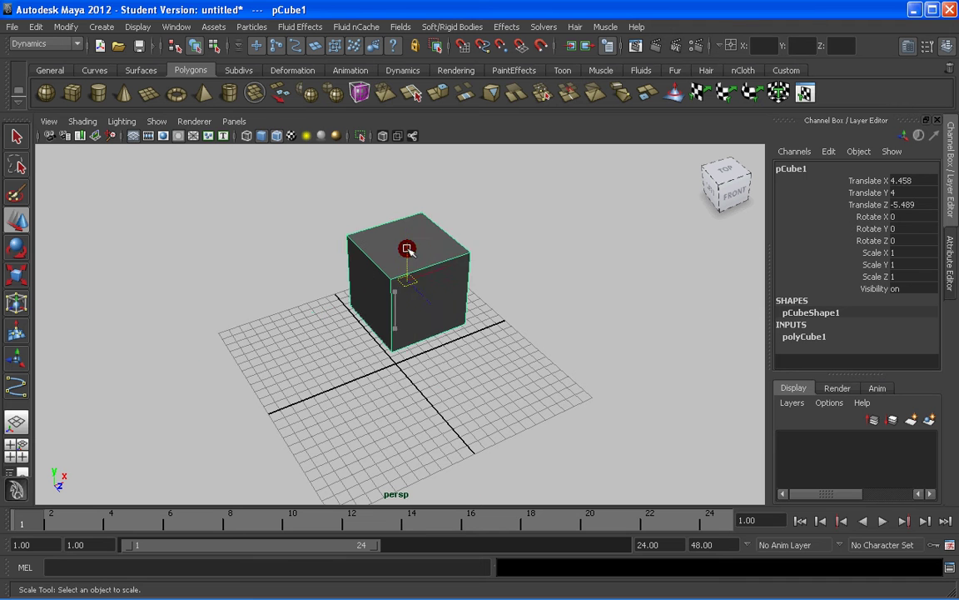
pyautogui.hotkey('ctrl', 'z')
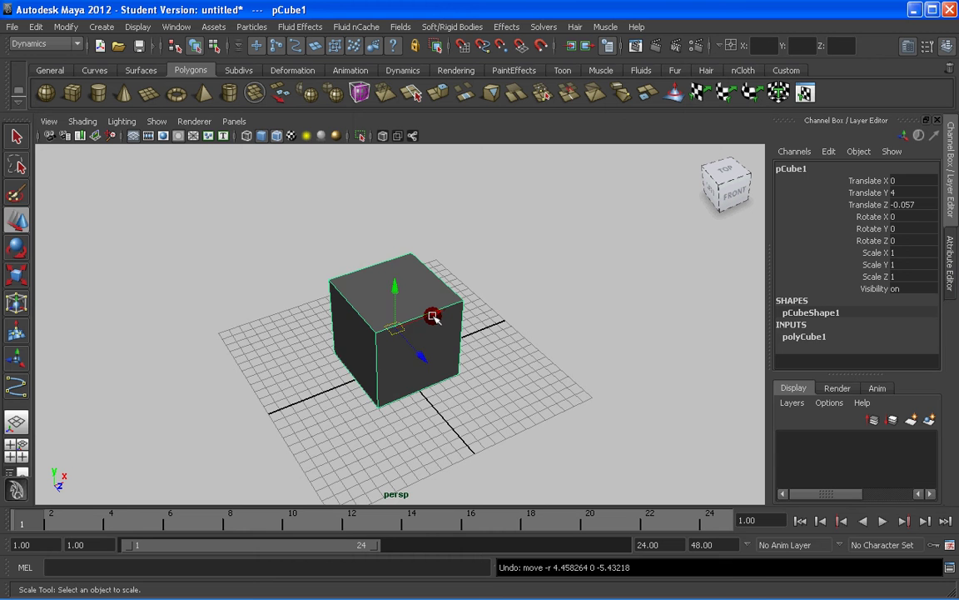
# - Try rotating the cube around the Y axis to about -57.7 degrees, and undo the rotation
pyautogui.press('e')
pyautogui.moveTo(424, 334); pyautogui.dragTo(339, 366)
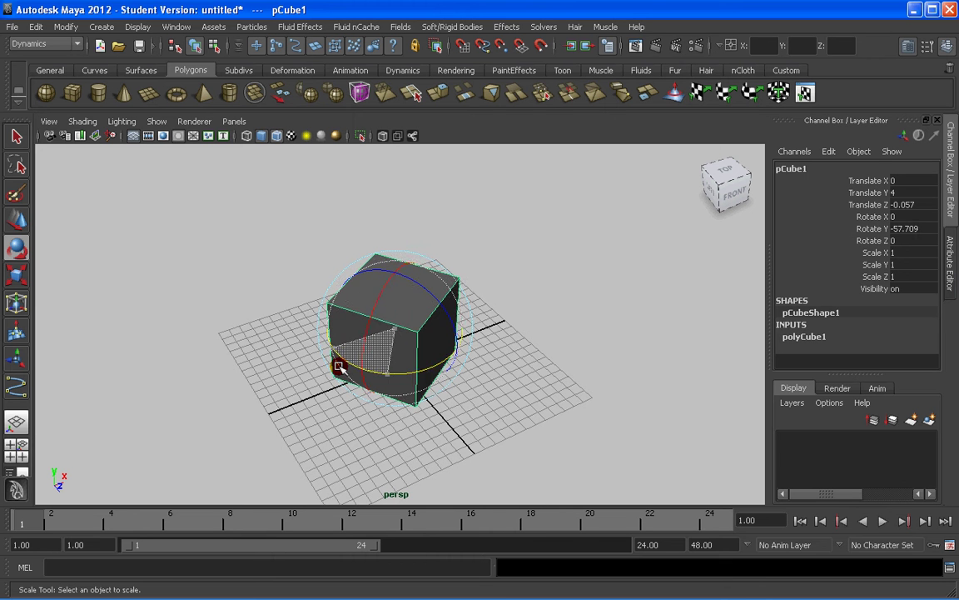
pyautogui.hotkey('ctrl', 'z')
pyautogui.hotkey('ctrl', 'z')
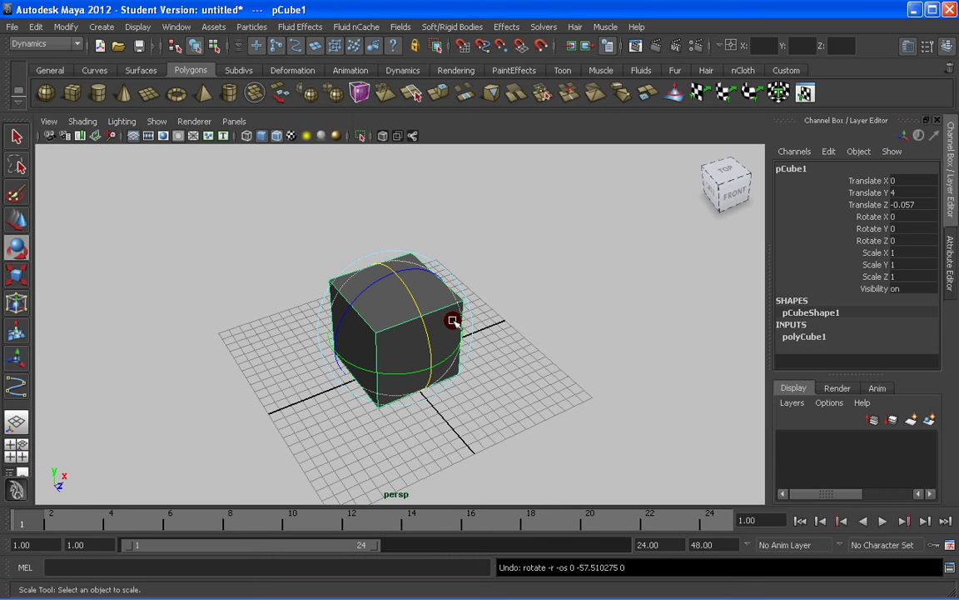
# - Try scaling the cube uniformly, along Y and along Z, undoing the changes
pyautogui.press('r')
pyautogui.moveTo(398, 322)
pyautogui.mouseDown()
pyautogui.moveTo(518, 327)
pyautogui.moveTo(379, 390)
pyautogui.moveTo(382, 327)
pyautogui.moveTo(545, 329)
pyautogui.moveTo(395, 330)
pyautogui.mouseUp()
pyautogui.hotkey('ctrl', 'z')
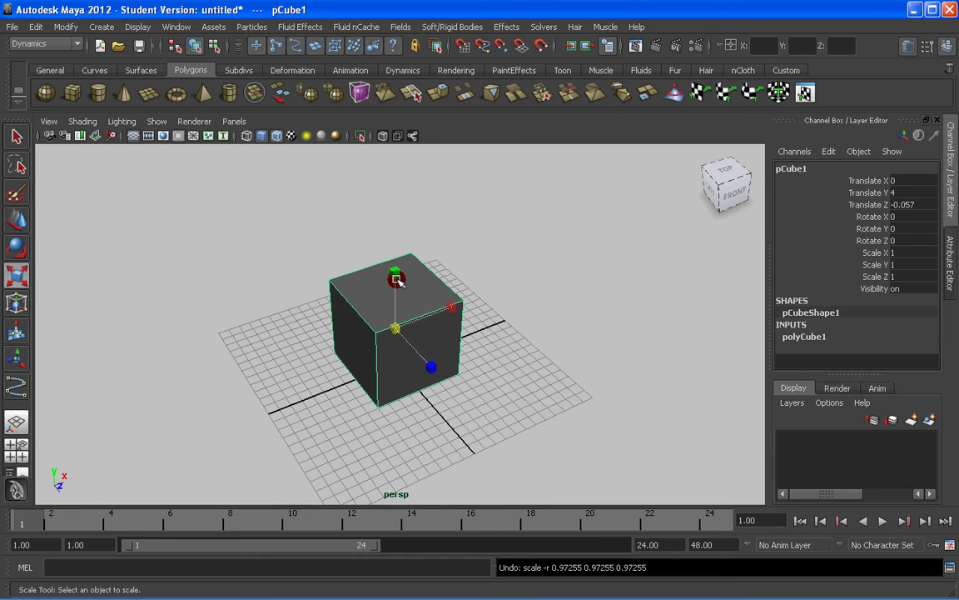
pyautogui.moveTo(398, 281); pyautogui.dragTo(386, 221)
pyautogui.moveTo(430, 364); pyautogui.dragTo(462, 405)
pyautogui.hotkey('ctrl', 'z')
pyautogui.hotkey('ctrl', 'z')
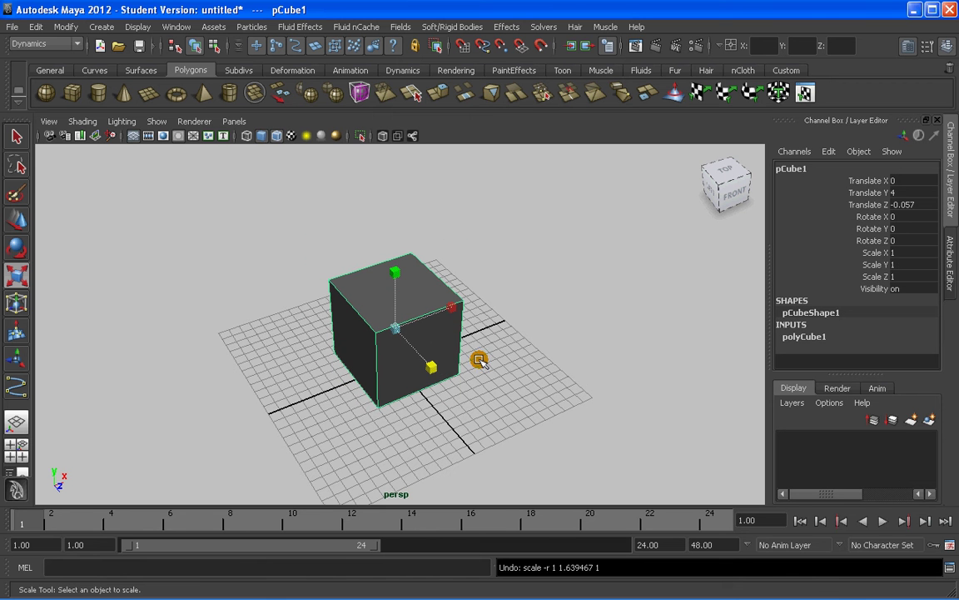
# - Try scaling the cube along X and Z together while leaving out Y, and deselect the cube
pyautogui.click(398, 277)
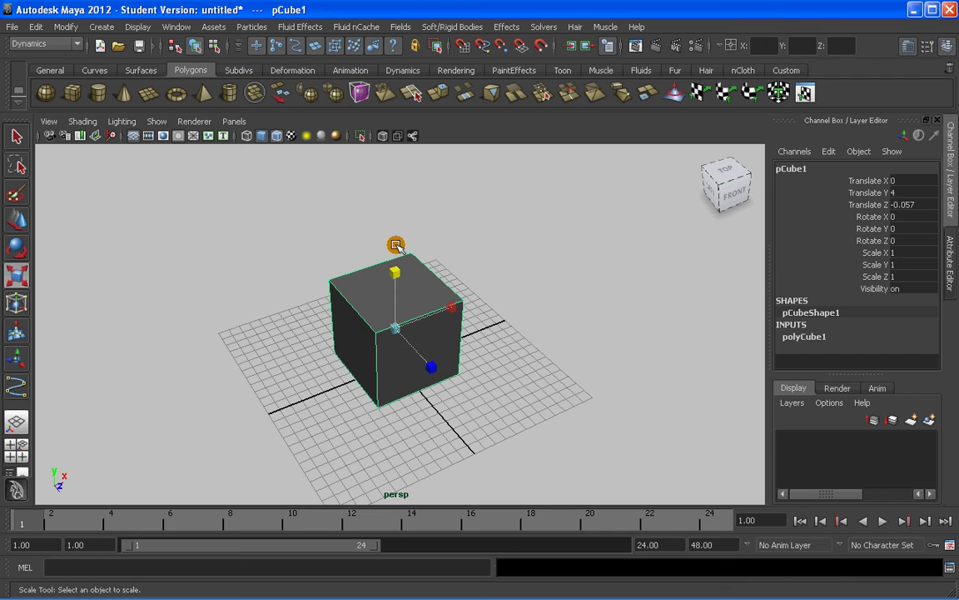
pyautogui.keyDown('ctrl'); pyautogui.moveTo(396, 292); pyautogui.dragTo(385, 267); pyautogui.keyUp('ctrl')
pyautogui.click(498, 342)
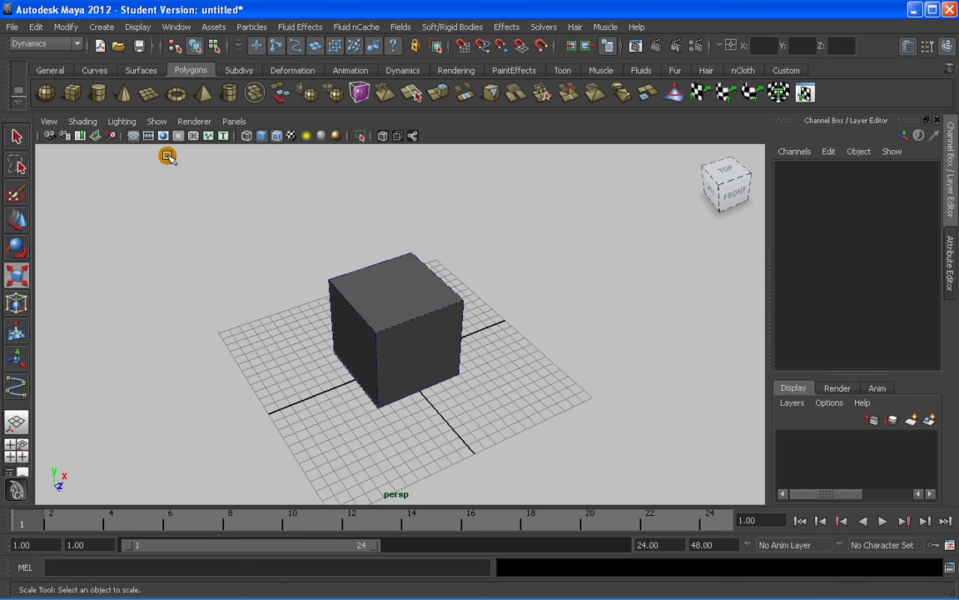
# - Hide the viewport grid and turn it back on
pyautogui.click(135, 28)
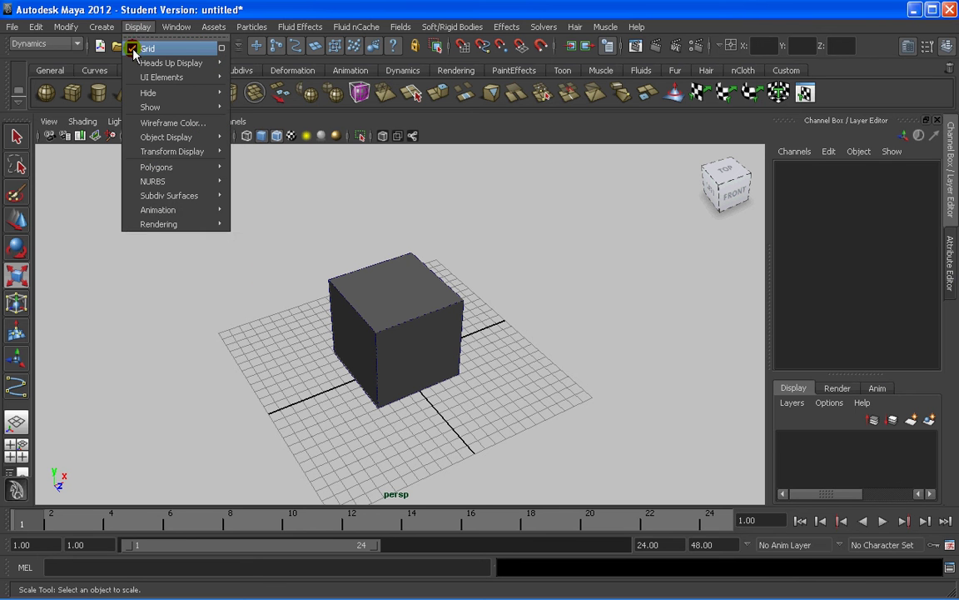
pyautogui.click(244, 271)
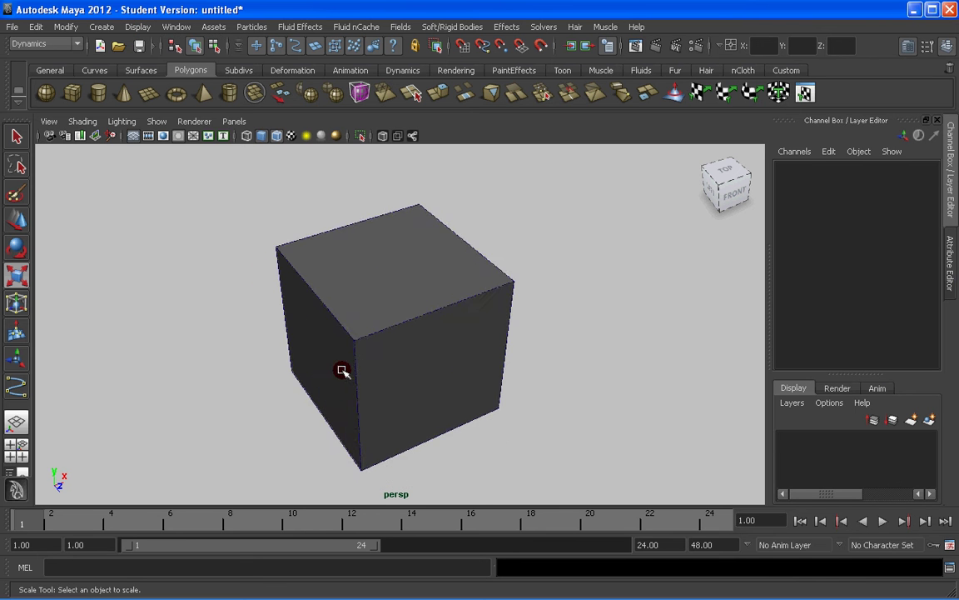
pyautogui.scroll(-3, 343, 368)
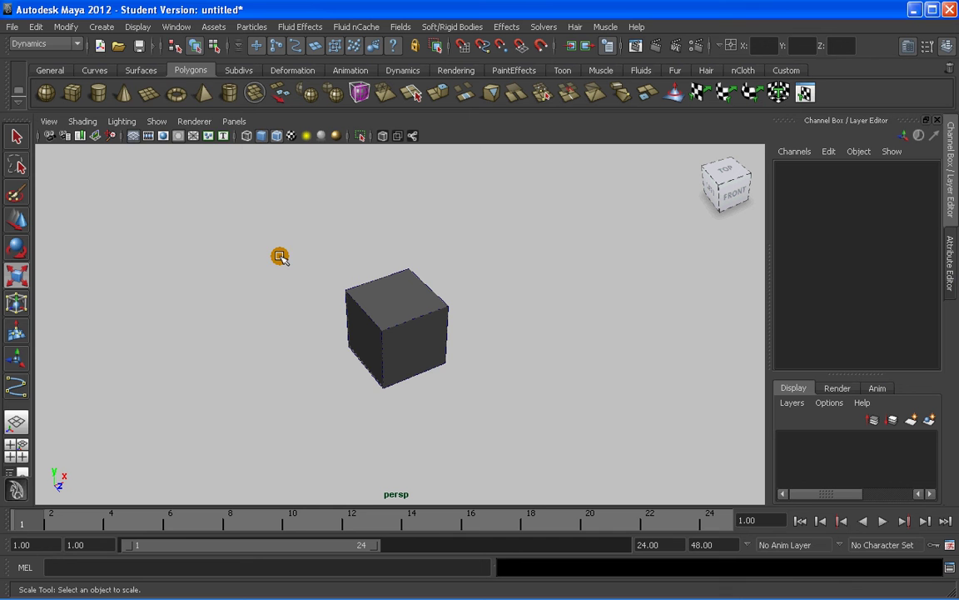
pyautogui.click(137, 26)
pyautogui.click(134, 51)
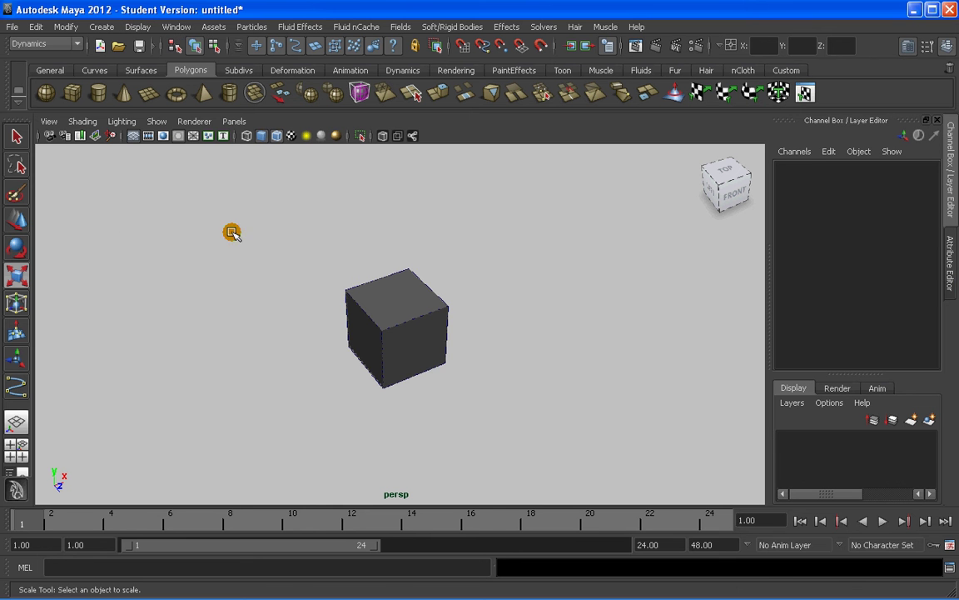
# - Open the Grid Options to examine the grid's size, color and display settings, and close them unchanged
pyautogui.click(137, 26)
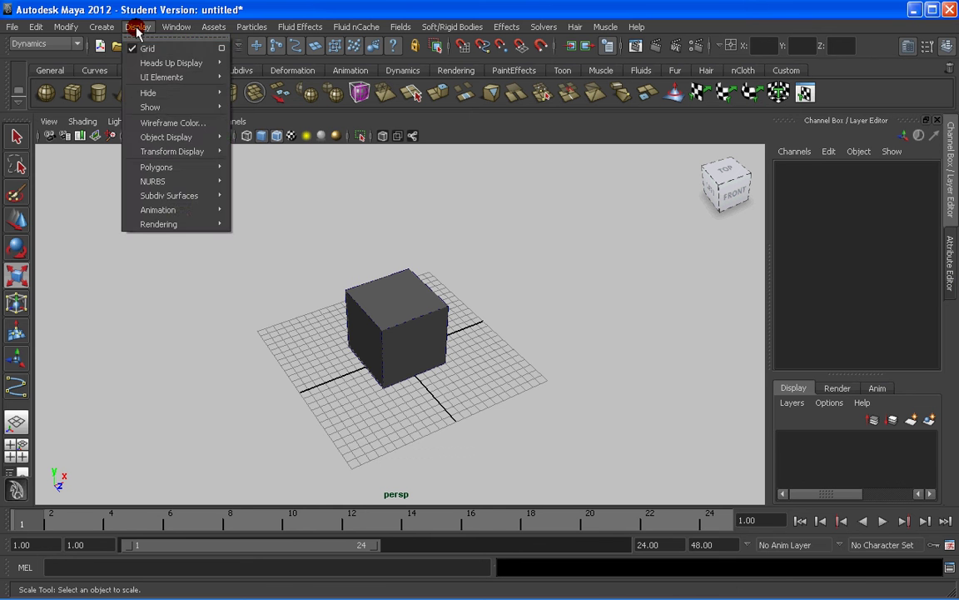
pyautogui.click(218, 51)
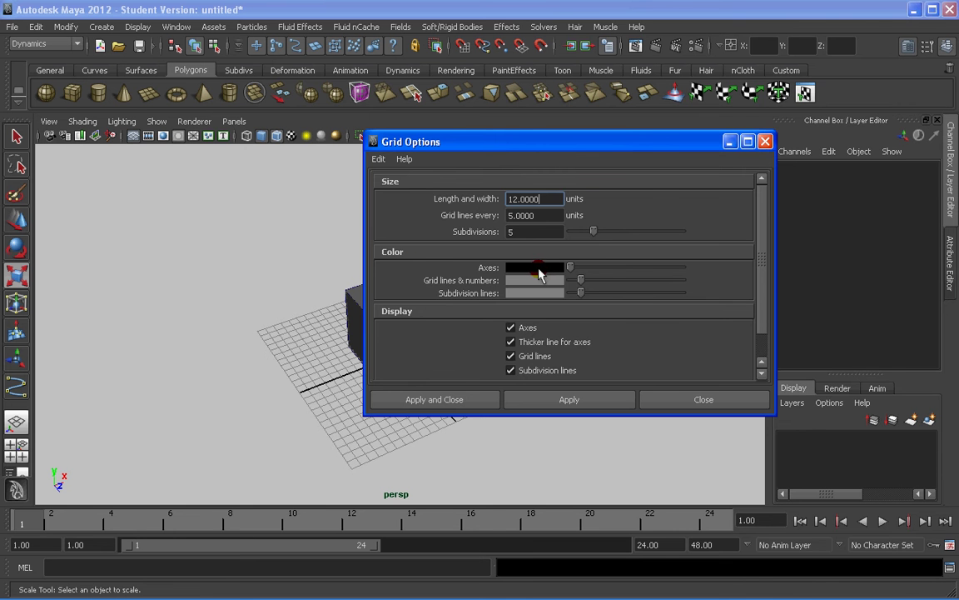
pyautogui.moveTo(565, 144); pyautogui.dragTo(682, 109)
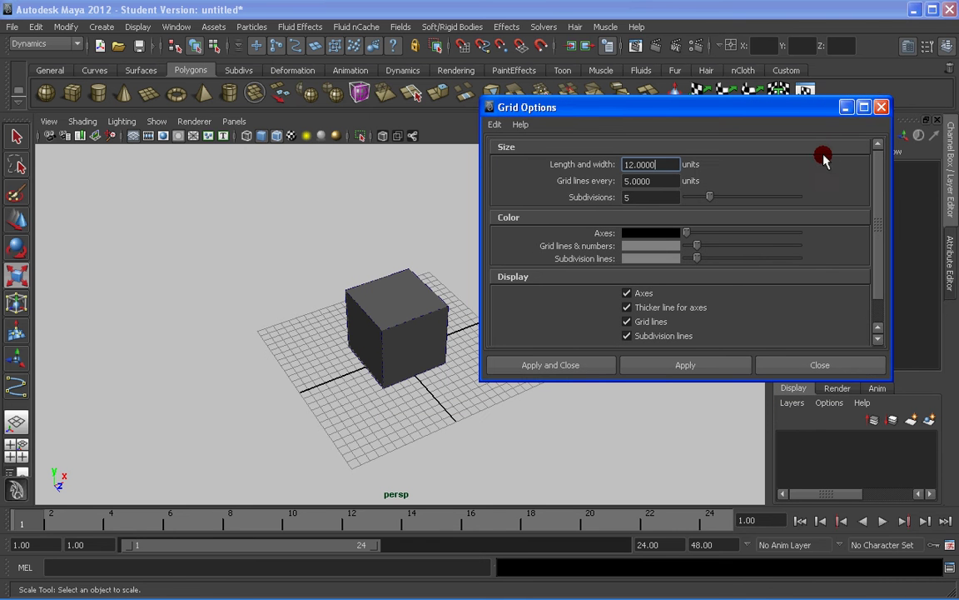
pyautogui.click(882, 106)
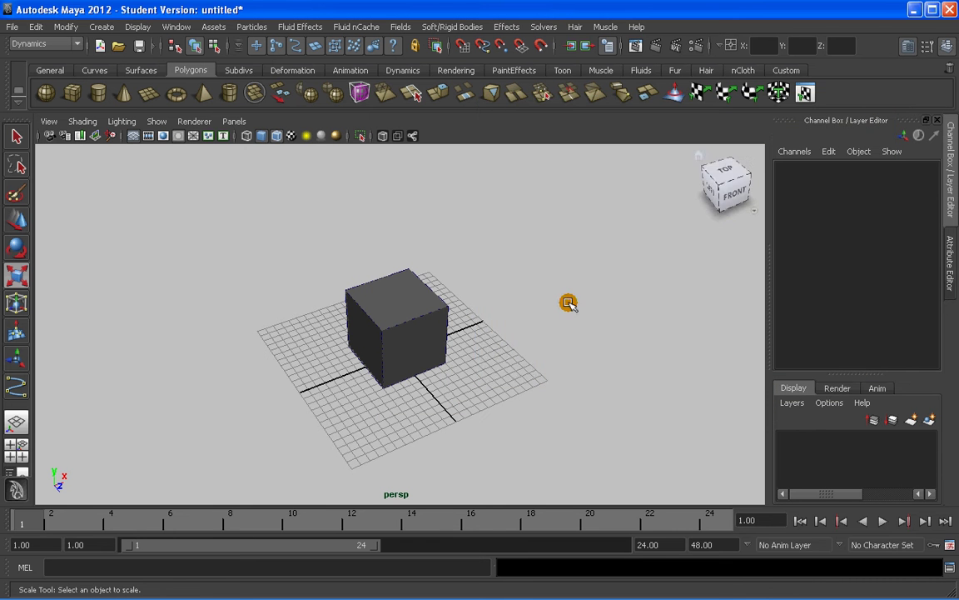
# - Darken the 3D Views gradient top and bottom colors to the same mid grey as the background, and save the color settings
pyautogui.scroll(5, 467, 391)
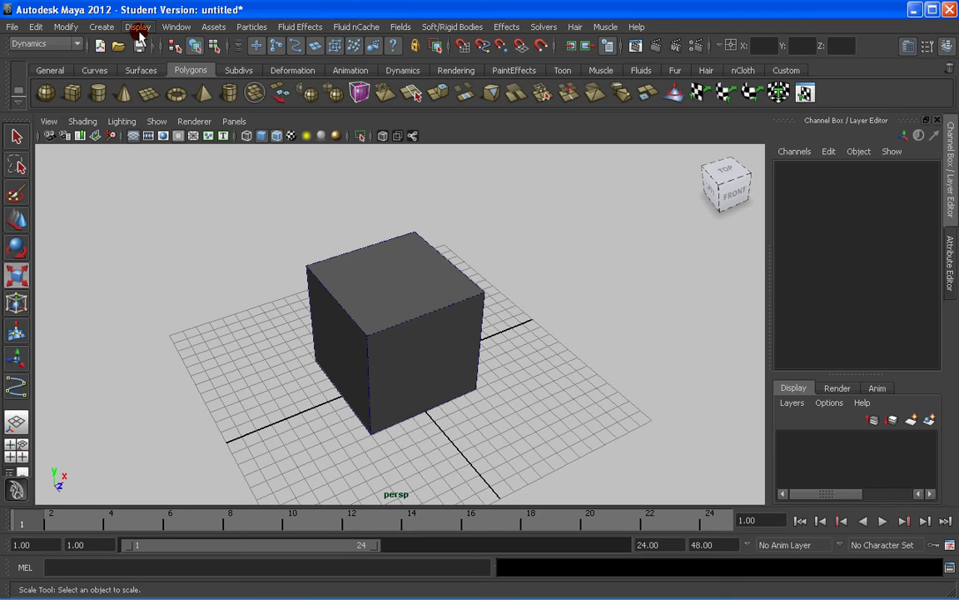
pyautogui.click(138, 27)
pyautogui.moveTo(161, 70)
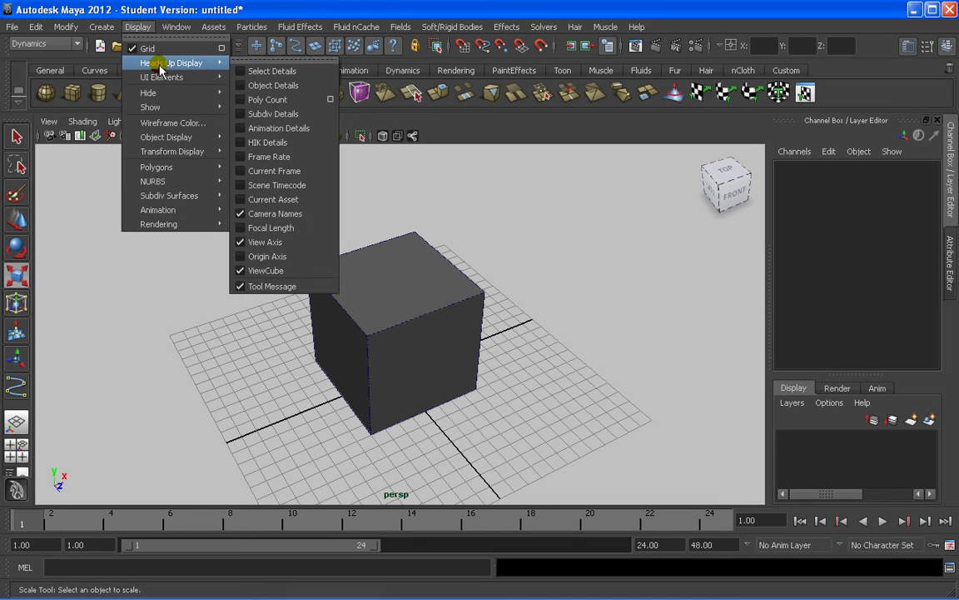
pyautogui.moveTo(176, 27)
pyautogui.moveTo(209, 110)
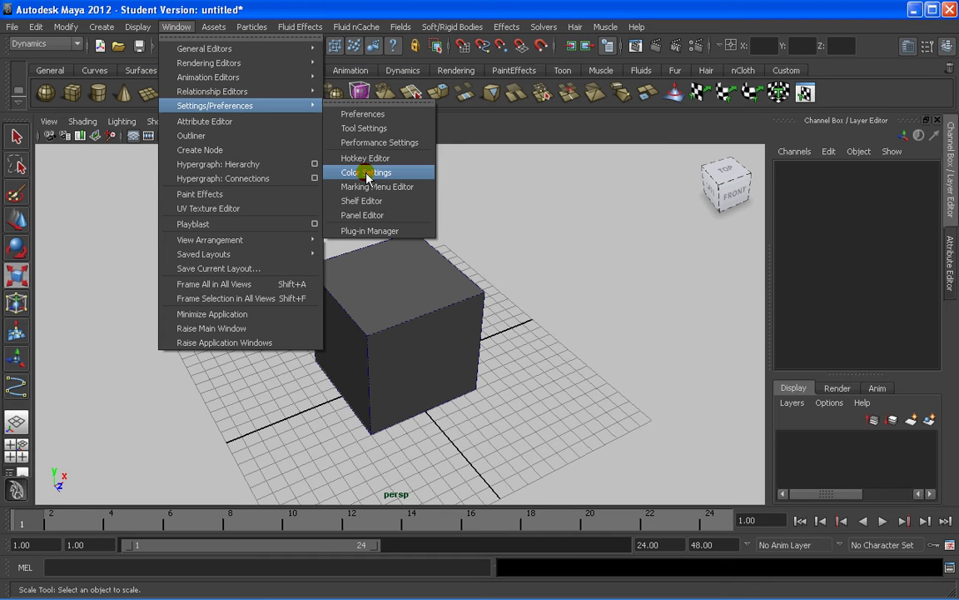
pyautogui.click(367, 172)
pyautogui.click(300, 222)
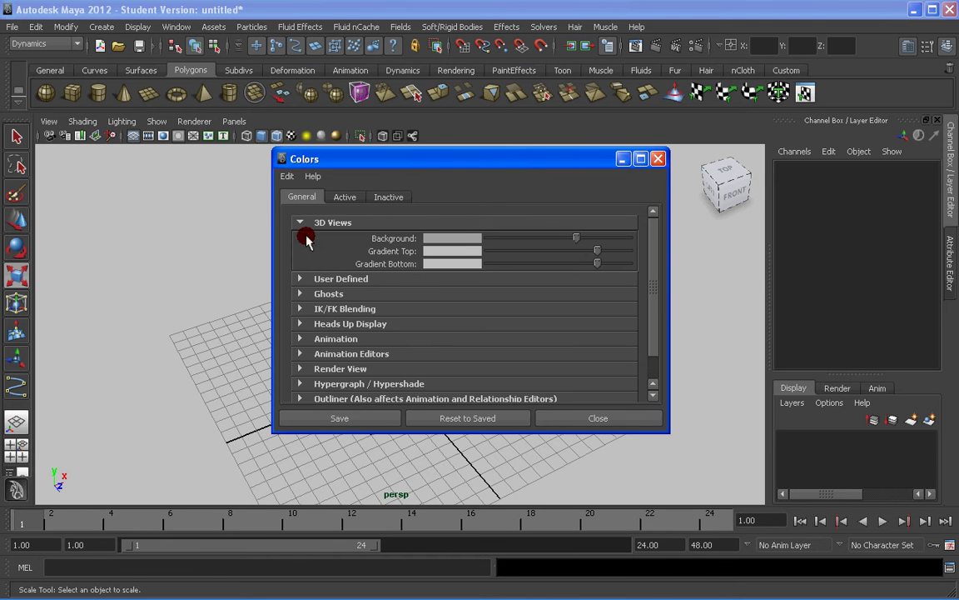
pyautogui.moveTo(475, 247); pyautogui.dragTo(582, 258)
pyautogui.moveTo(582, 263); pyautogui.dragTo(585, 266)
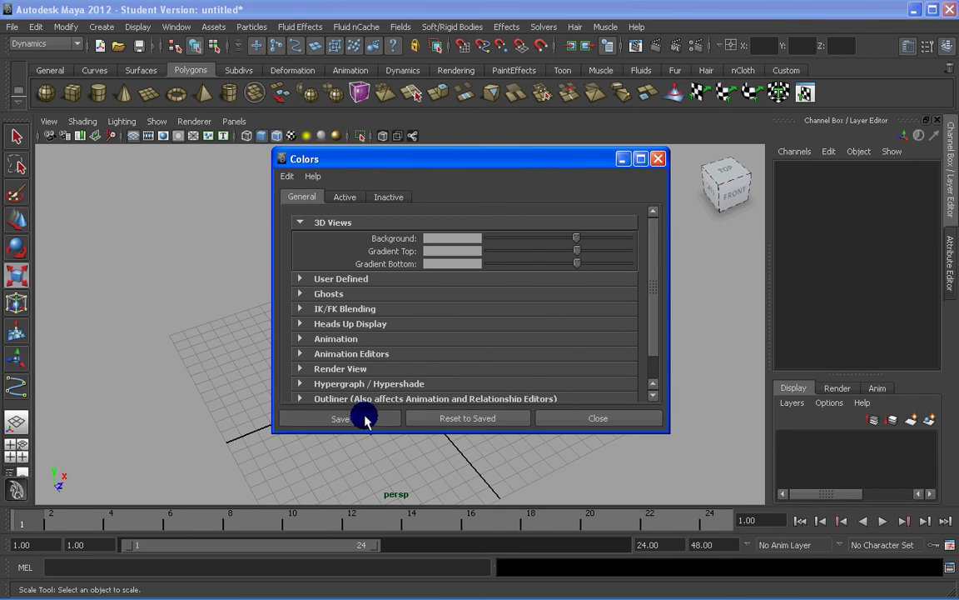
pyautogui.click(368, 418)
# - Open the application Preferences to examine the Settings category's up axis and linear, angular and time working units, and cancel without saving
pyautogui.click(177, 30)
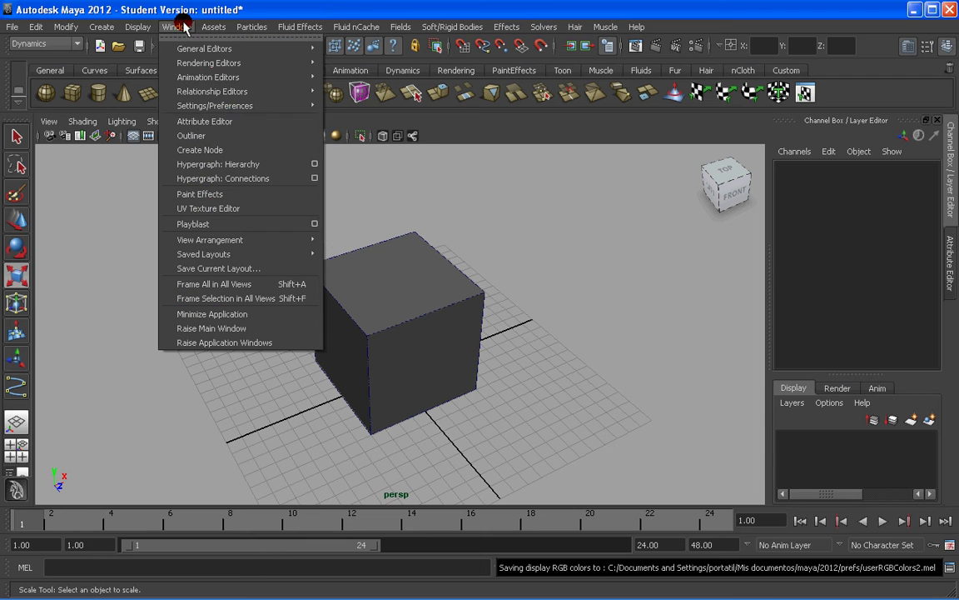
pyautogui.click(249, 106)
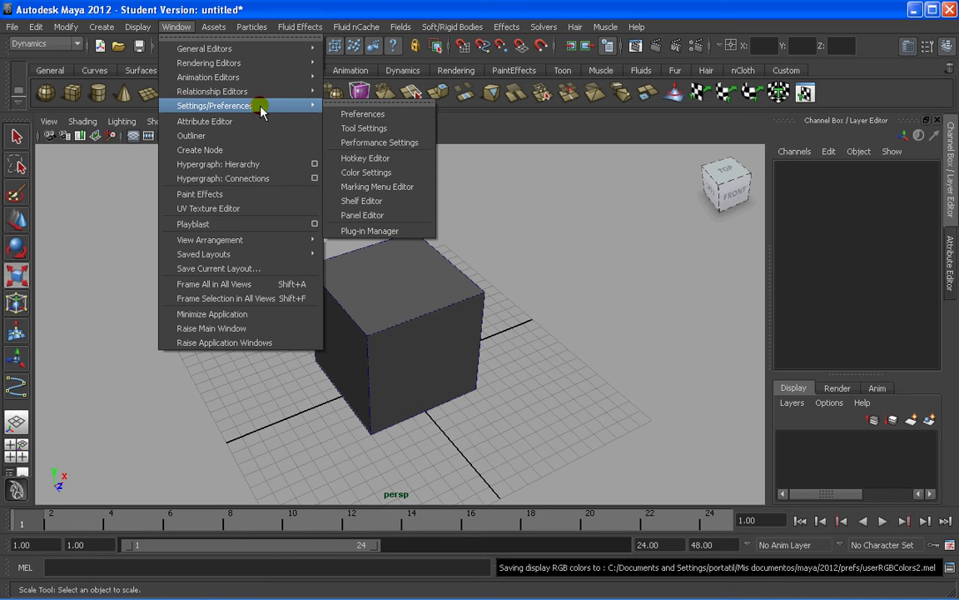
pyautogui.click(360, 116)
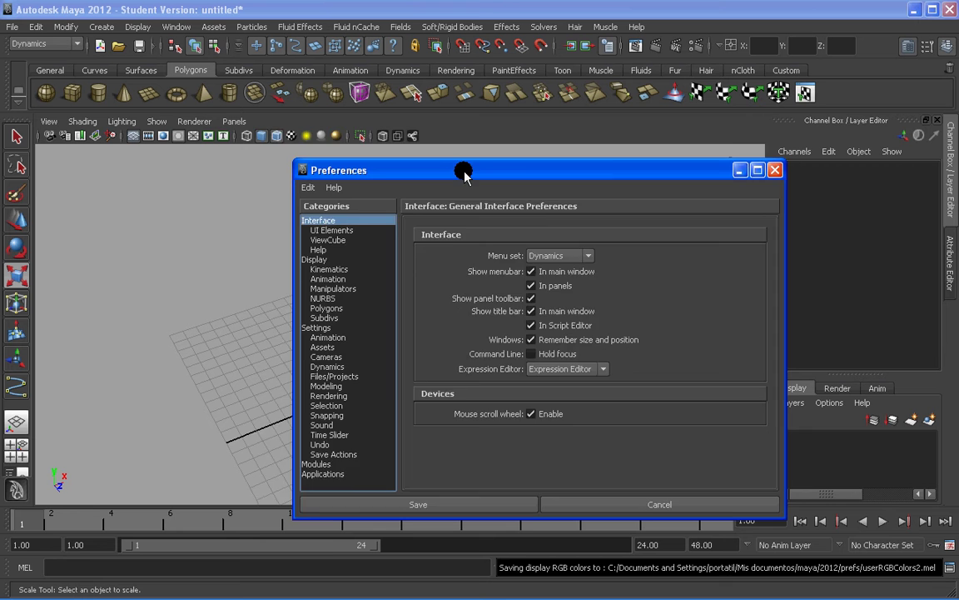
pyautogui.moveTo(461, 166); pyautogui.dragTo(407, 132)
pyautogui.click(265, 295)
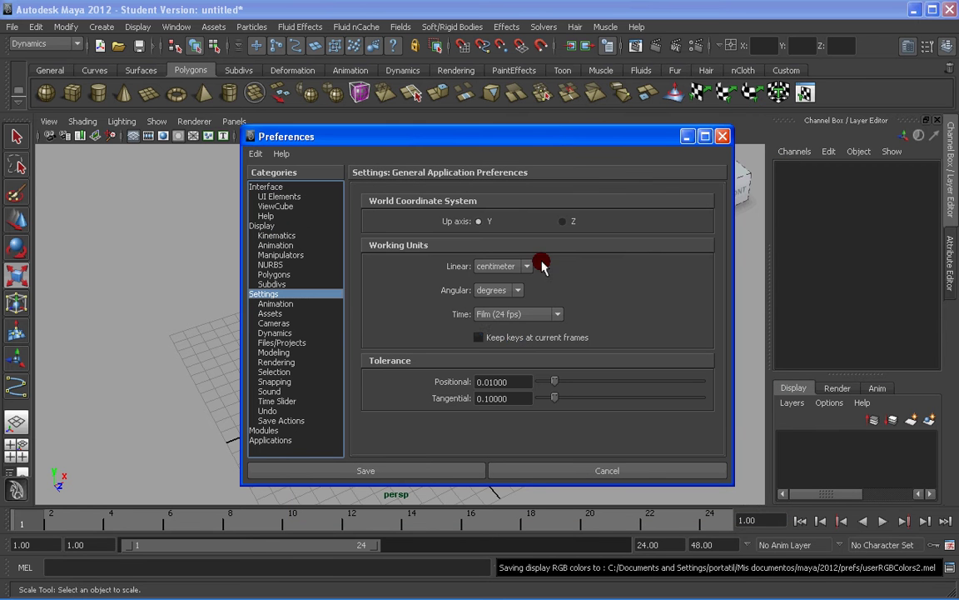
pyautogui.click(503, 266)
pyautogui.click(502, 267)
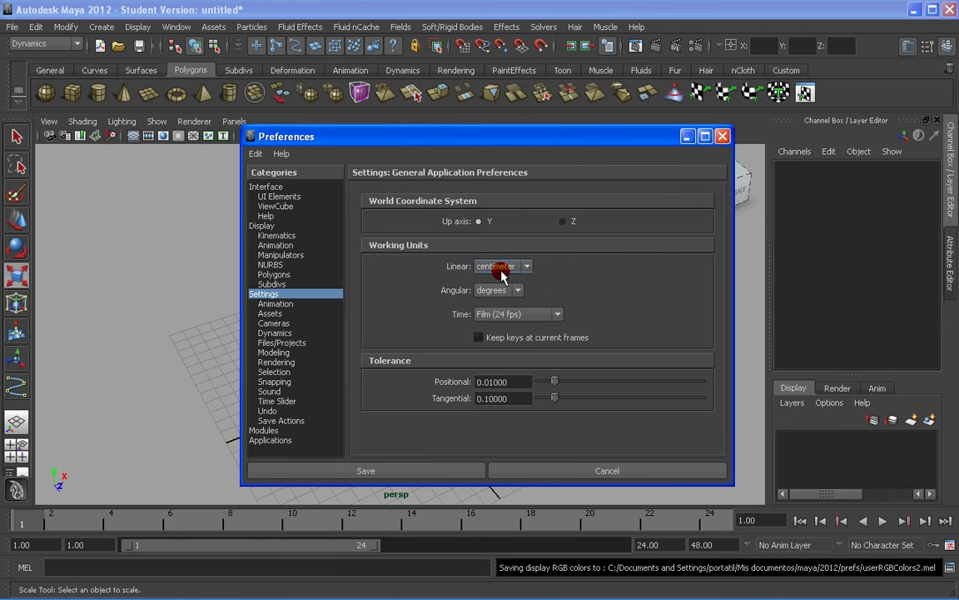
pyautogui.click(498, 291)
pyautogui.click(566, 296)
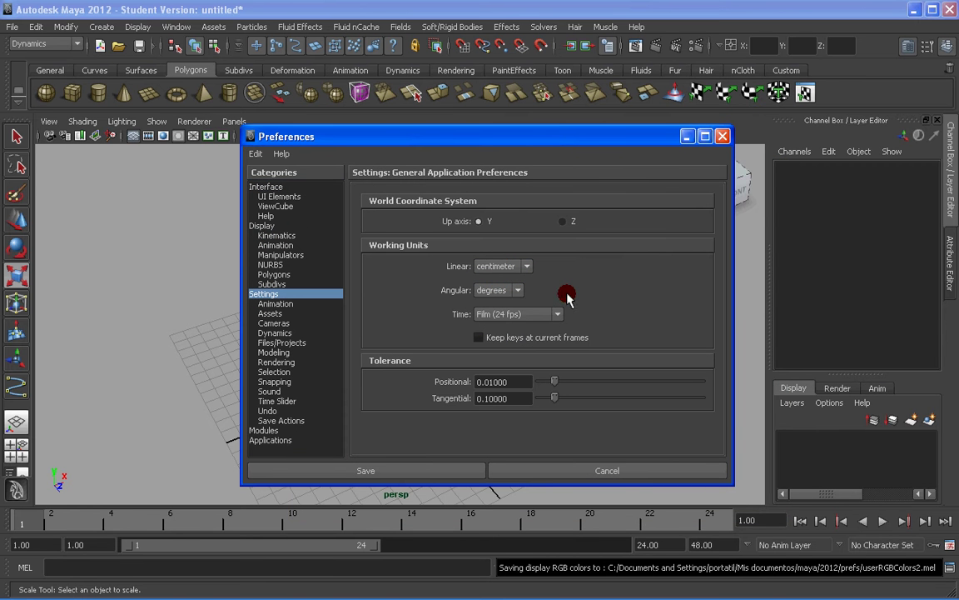
pyautogui.click(556, 469)
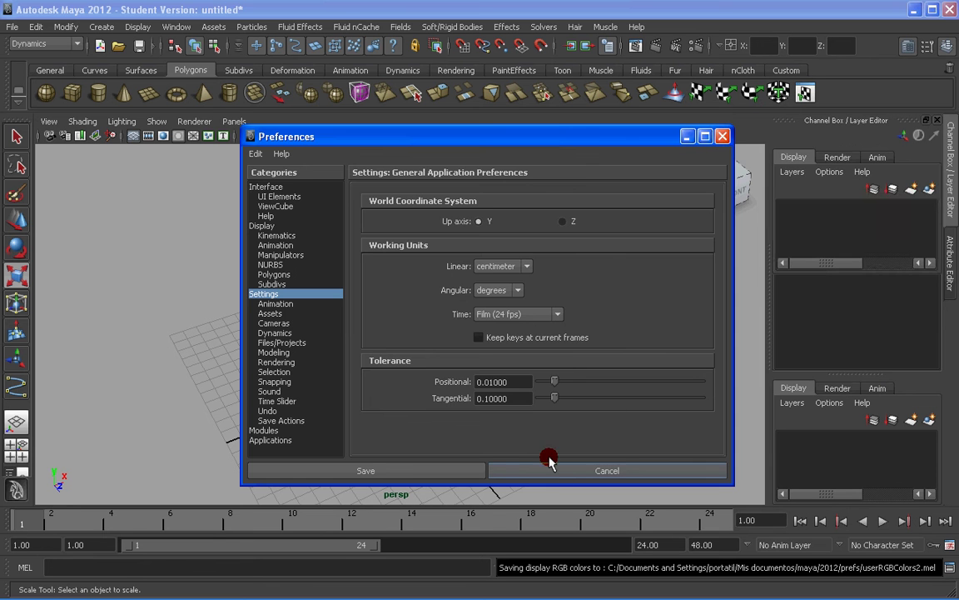
# - Open the Hotkey Editor to examine the Display and Miscellaneous commands and the key assignment options, and close it without assigning anything
pyautogui.click(178, 28)
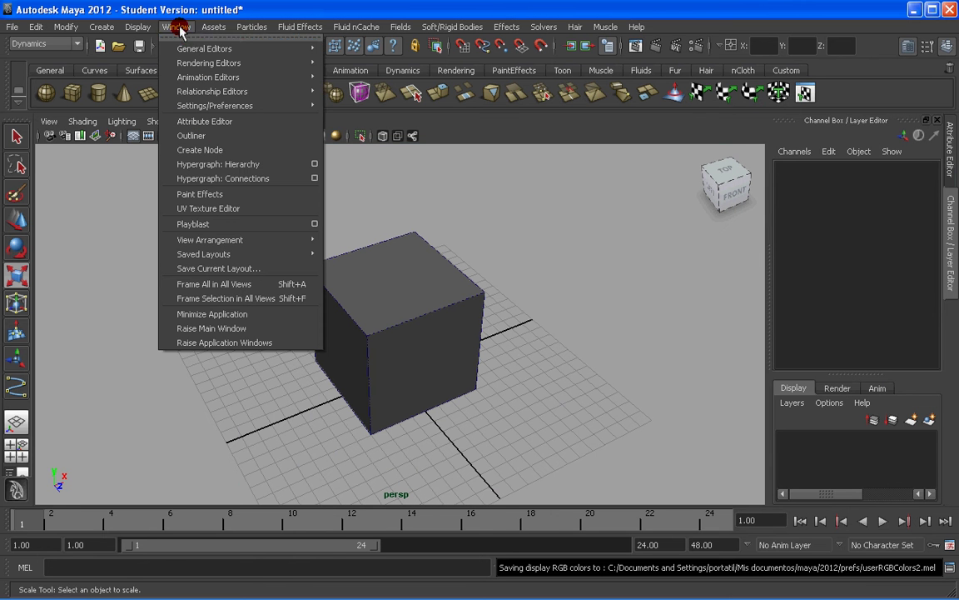
pyautogui.moveTo(247, 103)
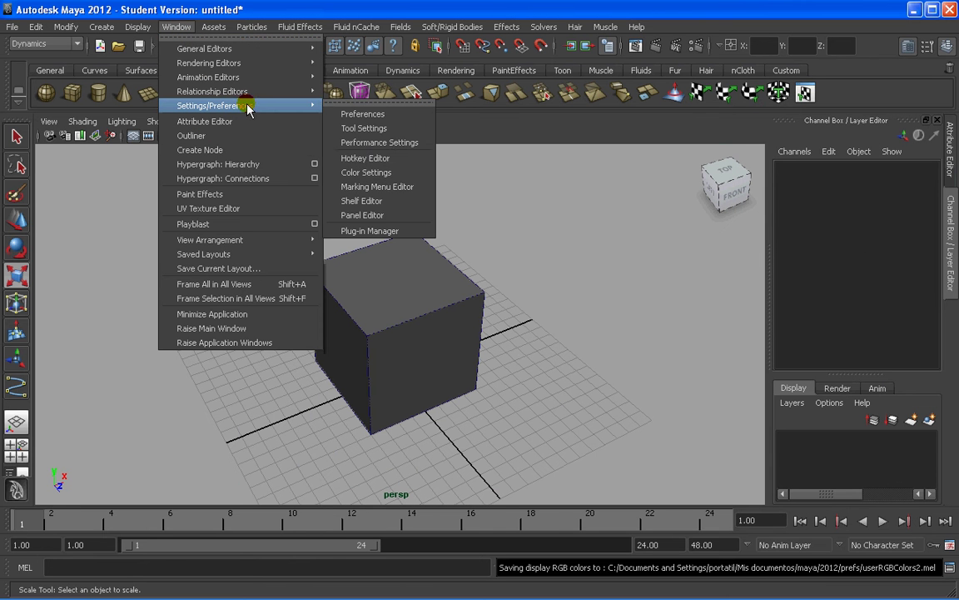
pyautogui.click(370, 159)
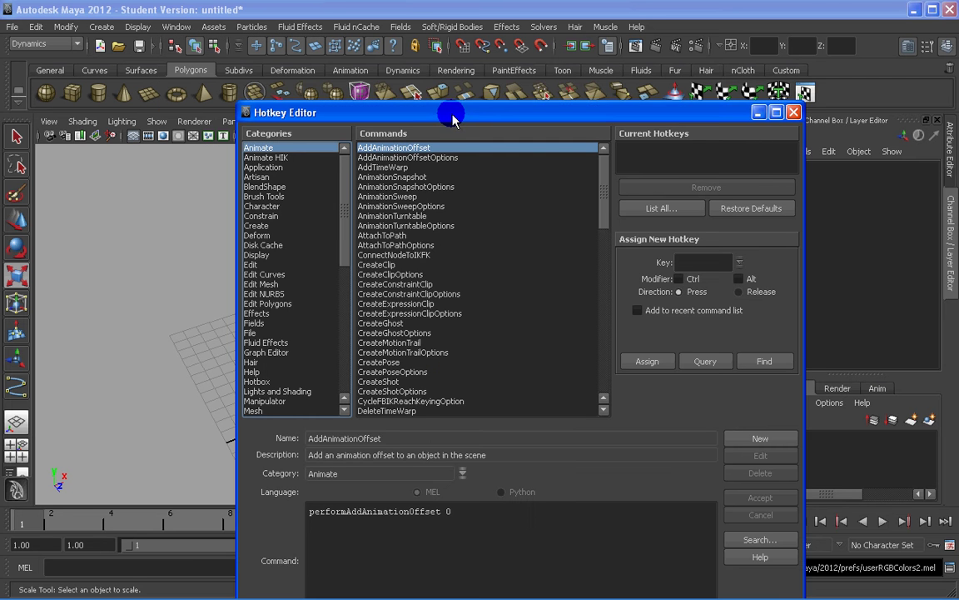
pyautogui.moveTo(452, 121); pyautogui.dragTo(462, 74)
pyautogui.click(265, 208)
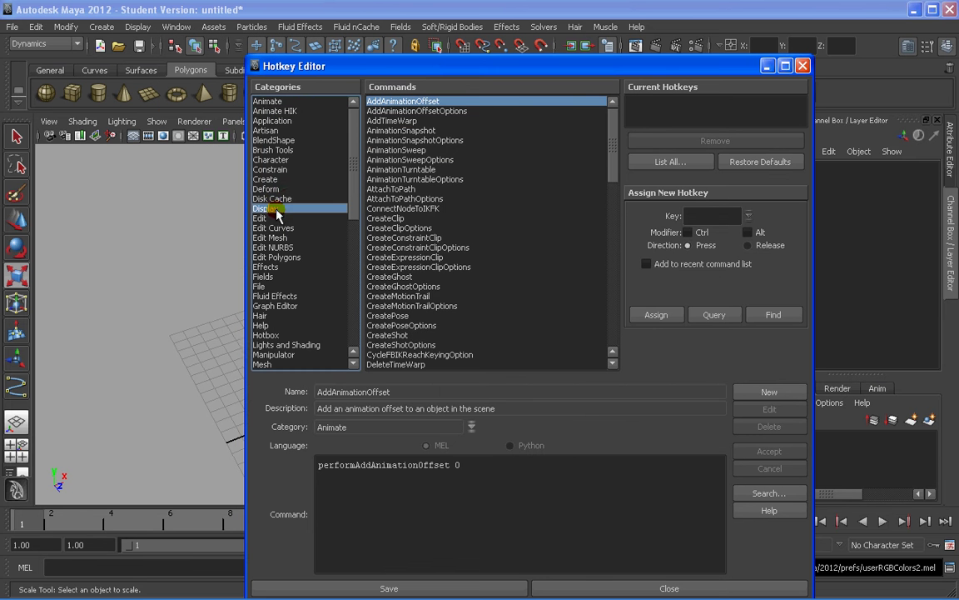
pyautogui.scroll(-3, 351, 212)
pyautogui.scroll(-2, 351, 212)
pyautogui.click(283, 248)
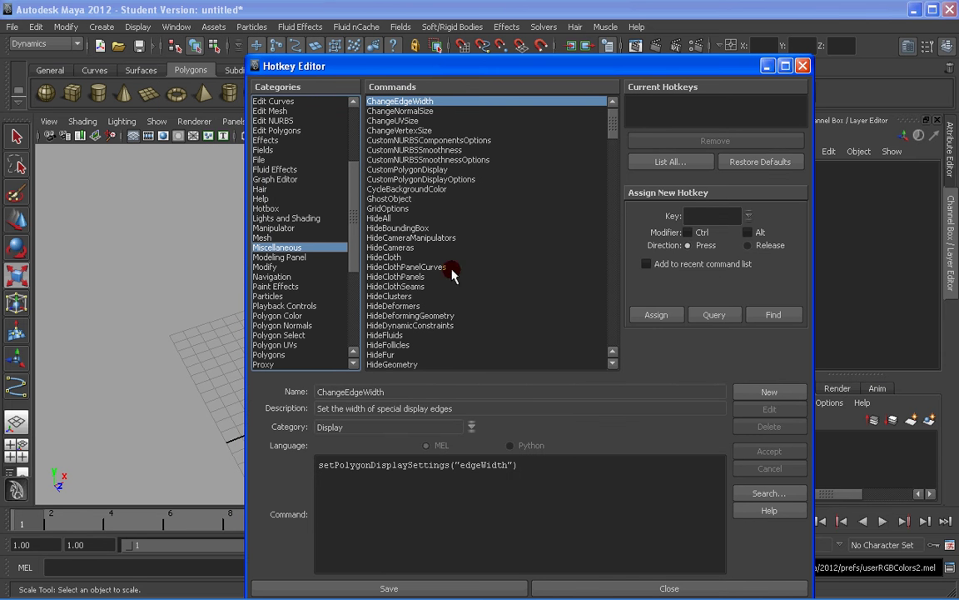
pyautogui.click(707, 217)
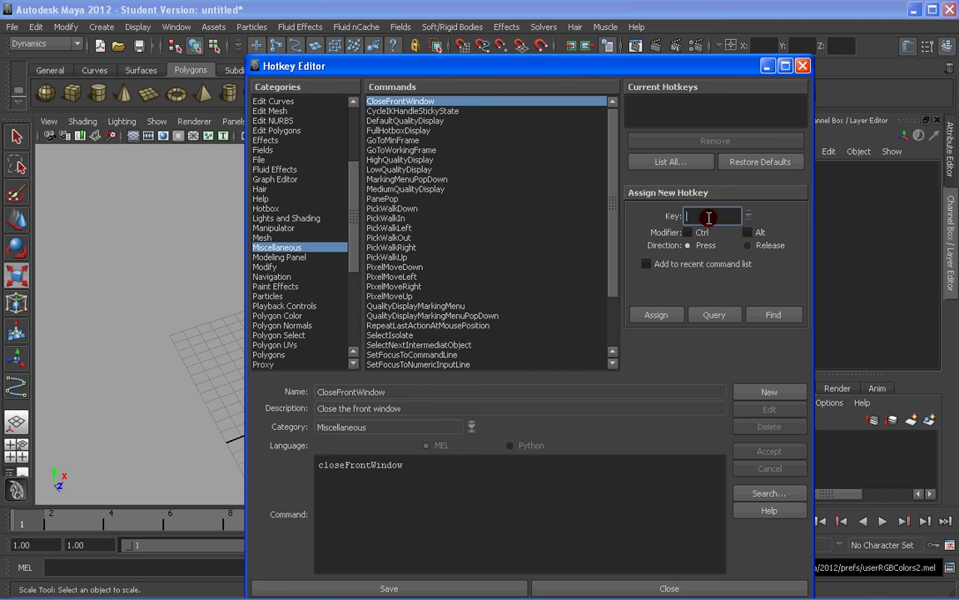
pyautogui.click(803, 67)
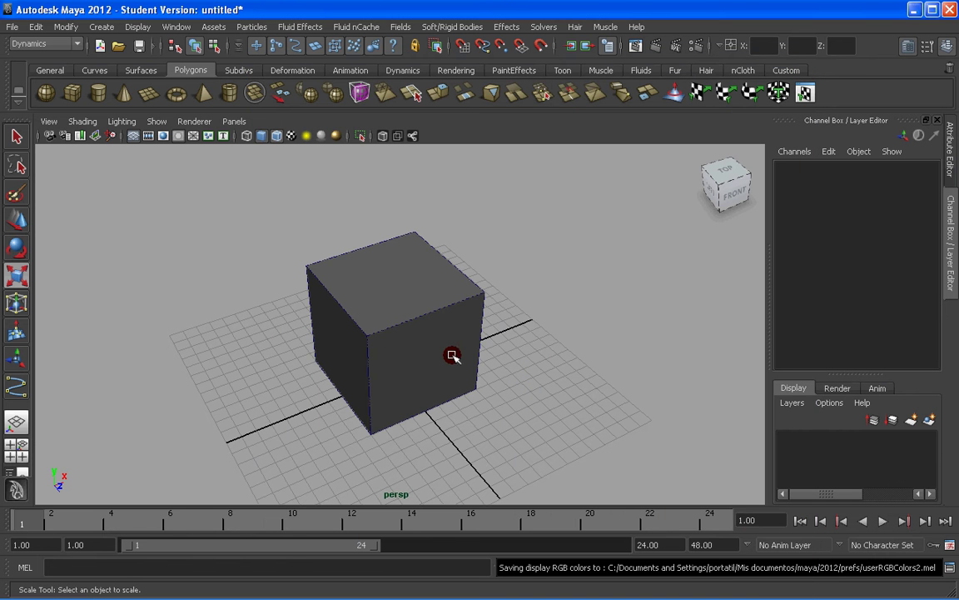
# - Select the cube and show its polyCube1 creation attributes in the Attribute Editor
pyautogui.keyDown('alt'); pyautogui.moveTo(464, 370); pyautogui.dragTo(551, 398); pyautogui.keyUp('alt')
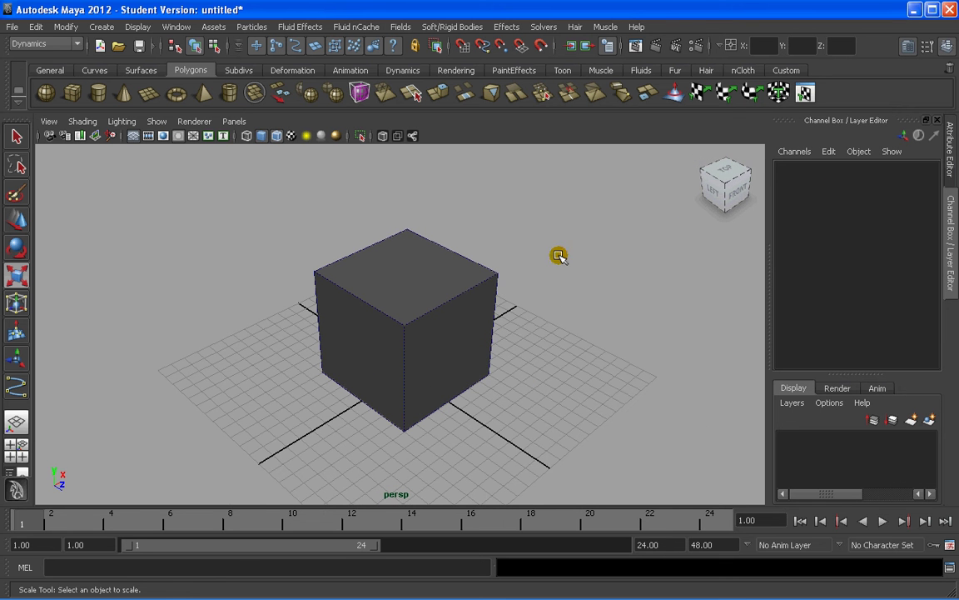
pyautogui.moveTo(530, 254); pyautogui.dragTo(445, 317)
pyautogui.keyDown('alt'); pyautogui.moveTo(591, 344); pyautogui.dragTo(582, 343); pyautogui.keyUp('alt')
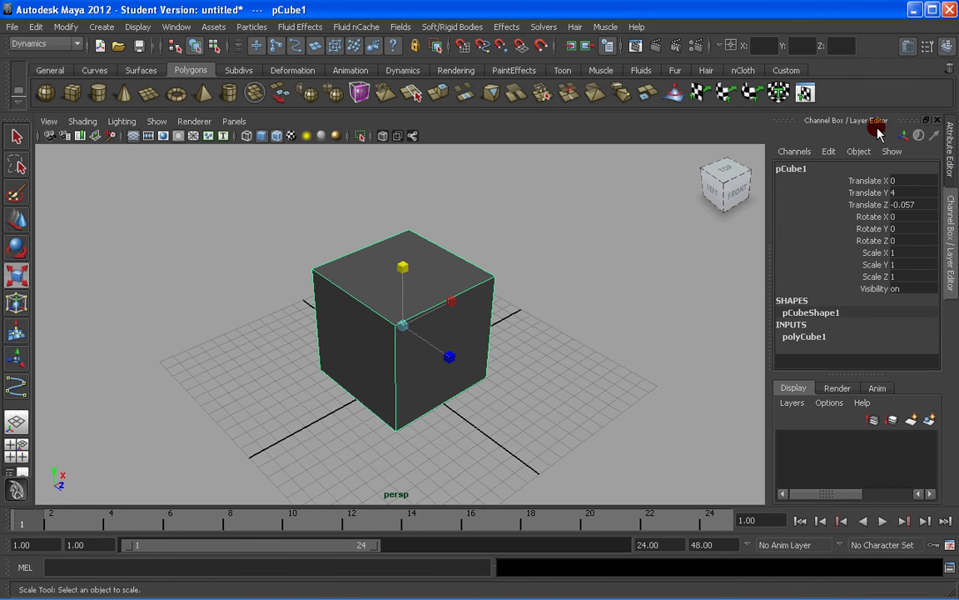
pyautogui.click(791, 169)
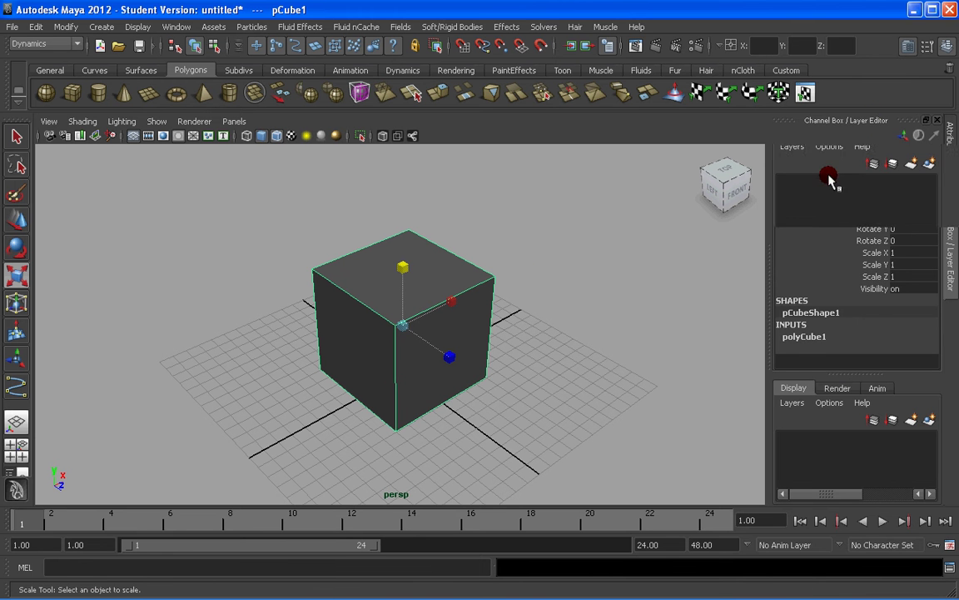
pyautogui.hotkey('ctrl', 'a')
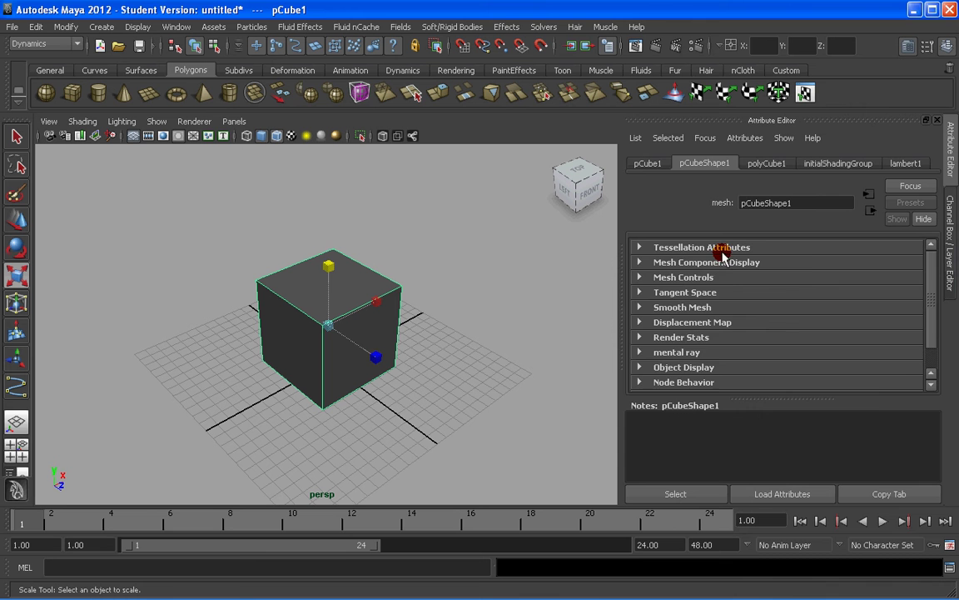
pyautogui.click(767, 163)
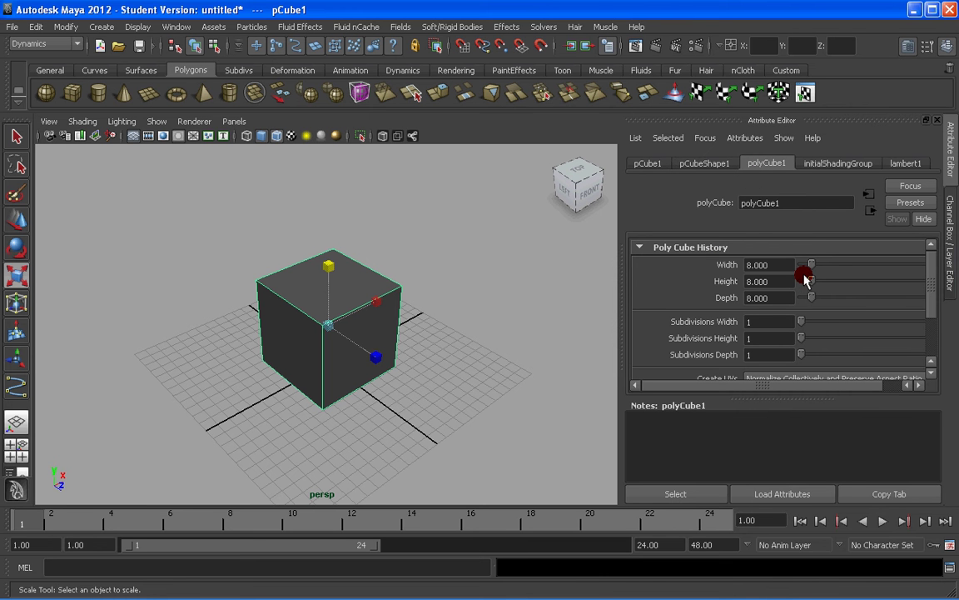
pyautogui.click(746, 320)
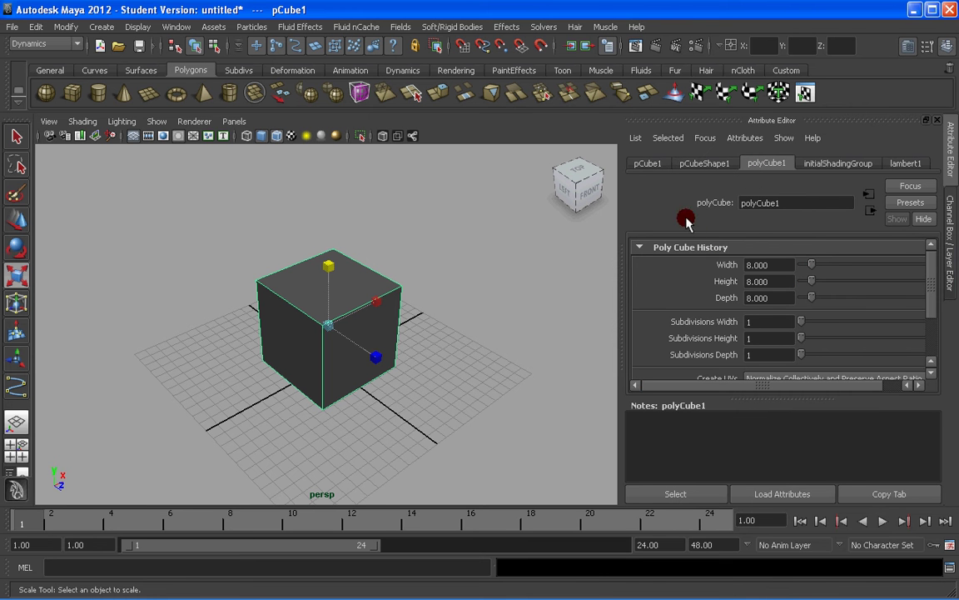
# - Try increasing the cube's Width in the Poly Cube History to about 11.7, and undo the change
pyautogui.moveTo(809, 268); pyautogui.dragTo(818, 269)
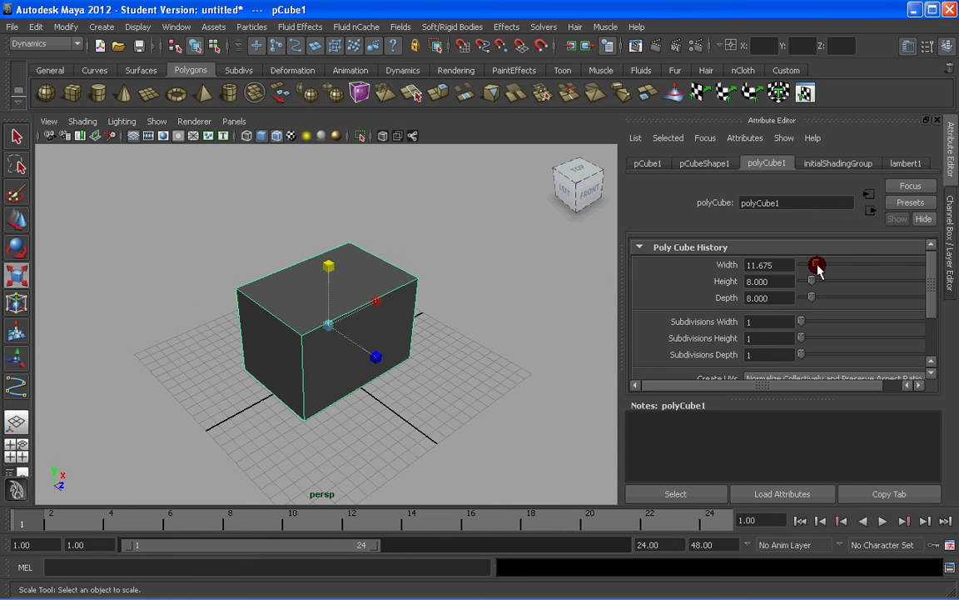
pyautogui.hotkey('ctrl', 'z')
pyautogui.moveTo(801, 322); pyautogui.dragTo(699, 287)
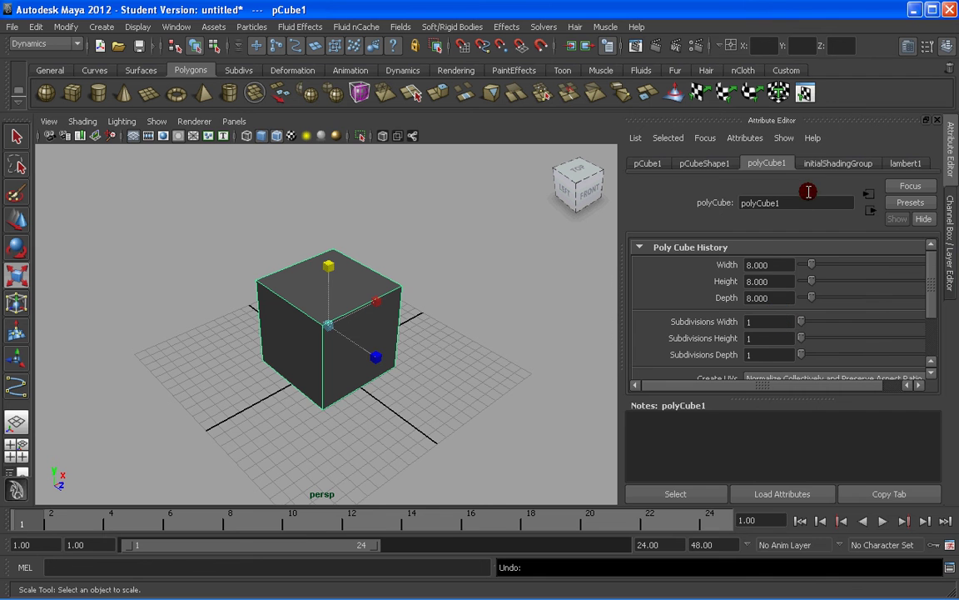
# - Try scaling the cube interactively along X to about 1.5 using its Scale X channel in the Channel Box, and undo the scaling
pyautogui.hotkey('ctrl', 'a')
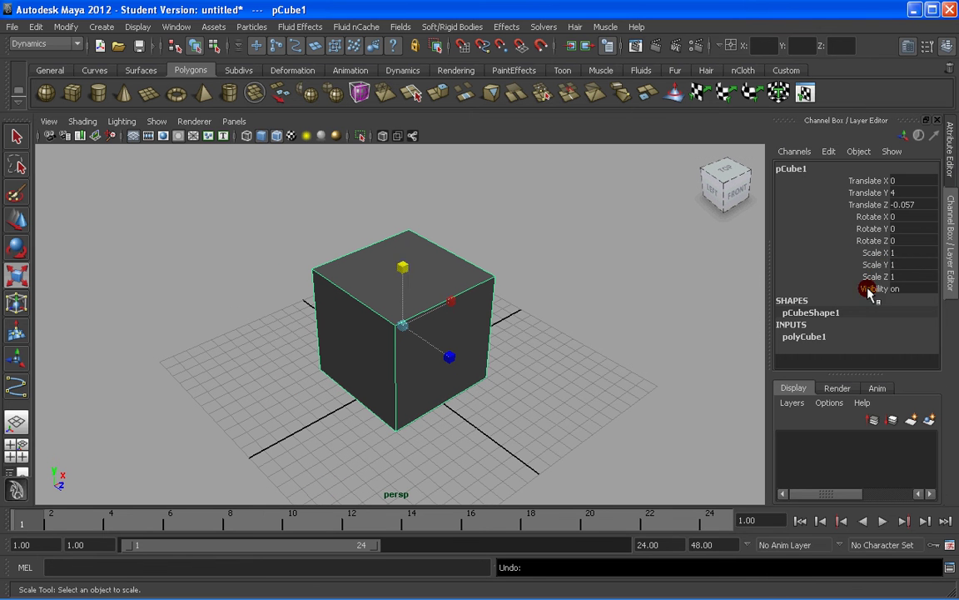
pyautogui.click(870, 253)
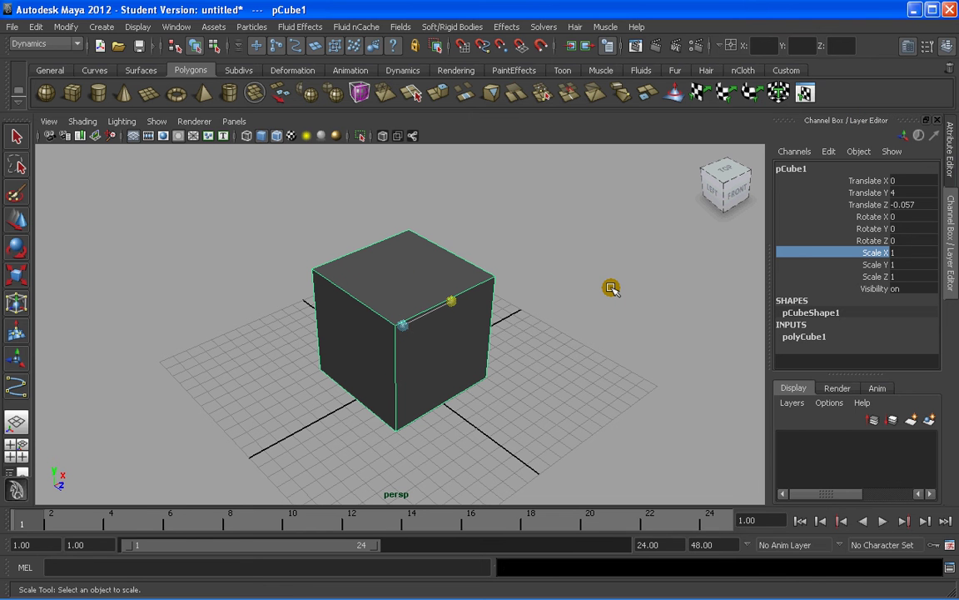
pyautogui.moveTo(611, 287); pyautogui.dragTo(696, 284, button='middle')
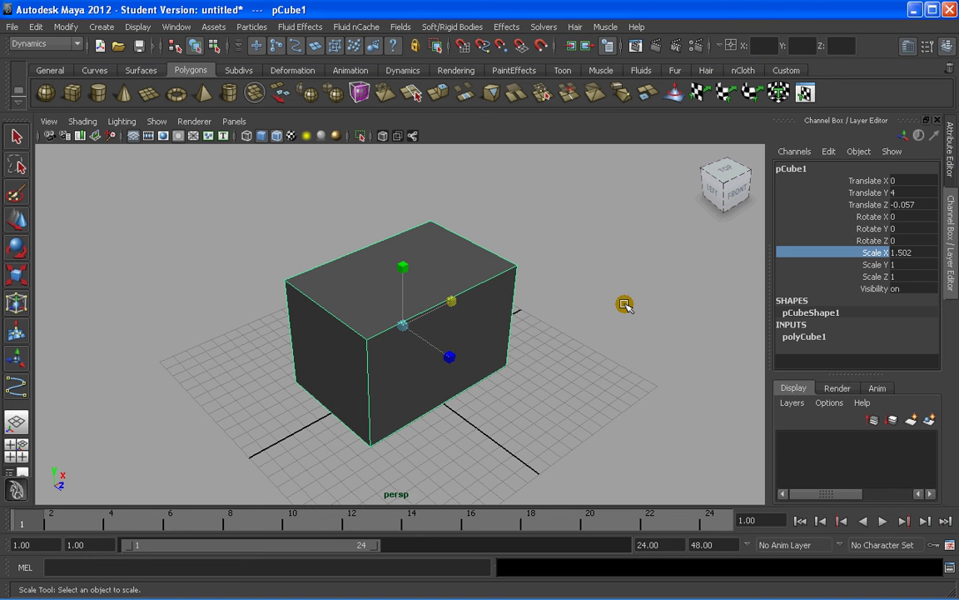
pyautogui.hotkey('ctrl', 'z')
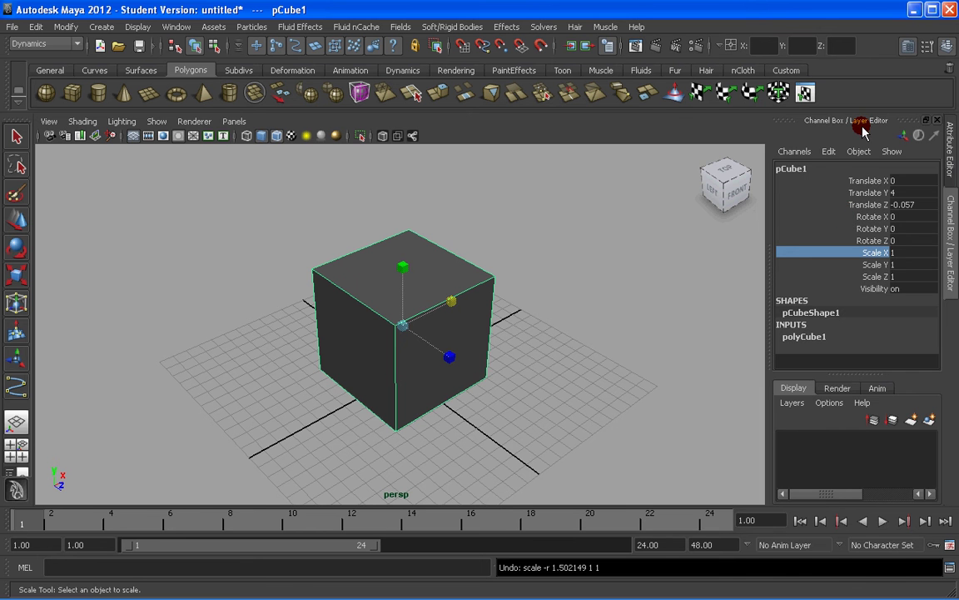
# - Return to the Attribute Editor and examine the cube's lambert1 material, pCubeShape1, pCube1 transform and polyCube1 attributes
pyautogui.hotkey('ctrl', 'a')
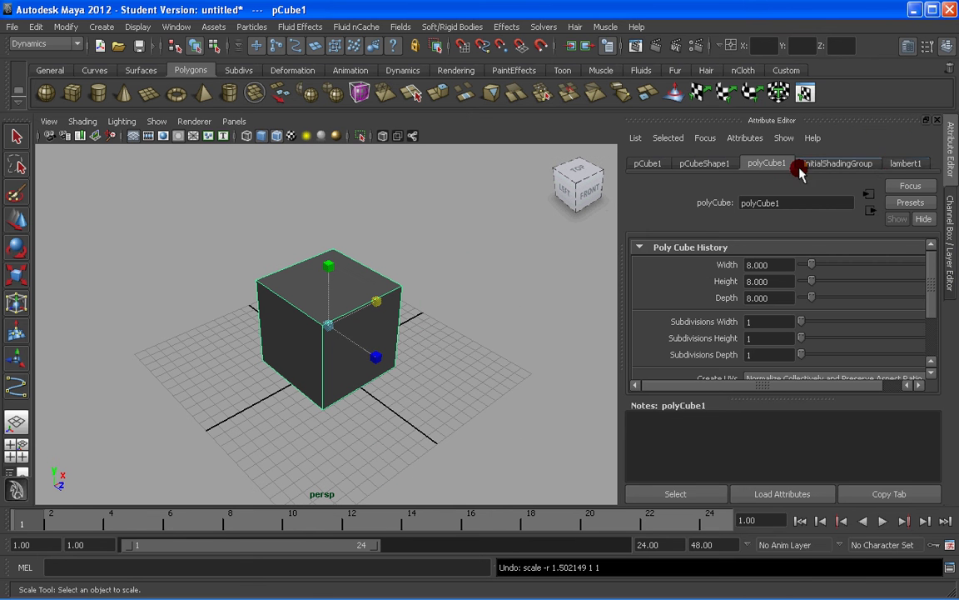
pyautogui.click(906, 164)
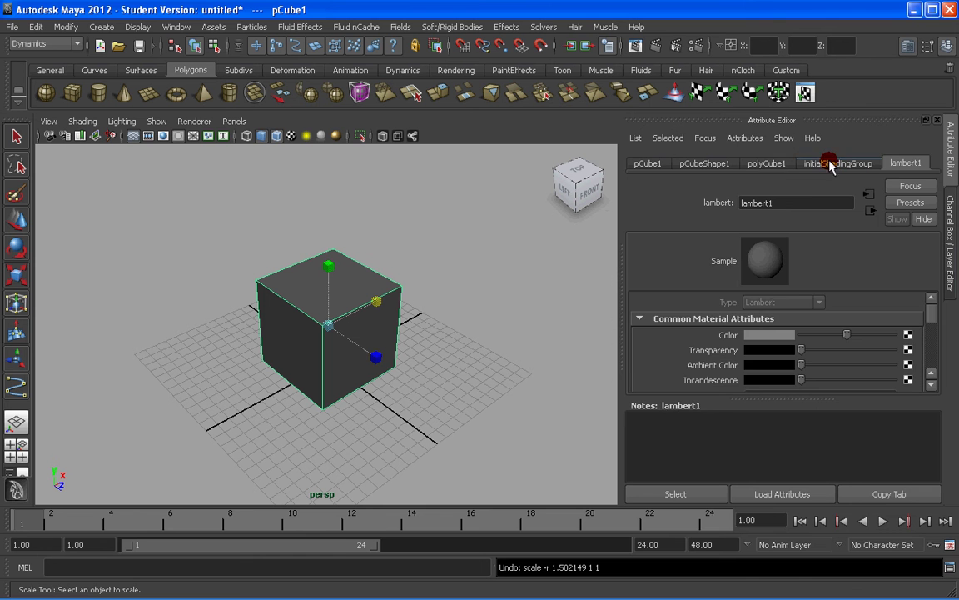
pyautogui.click(704, 163)
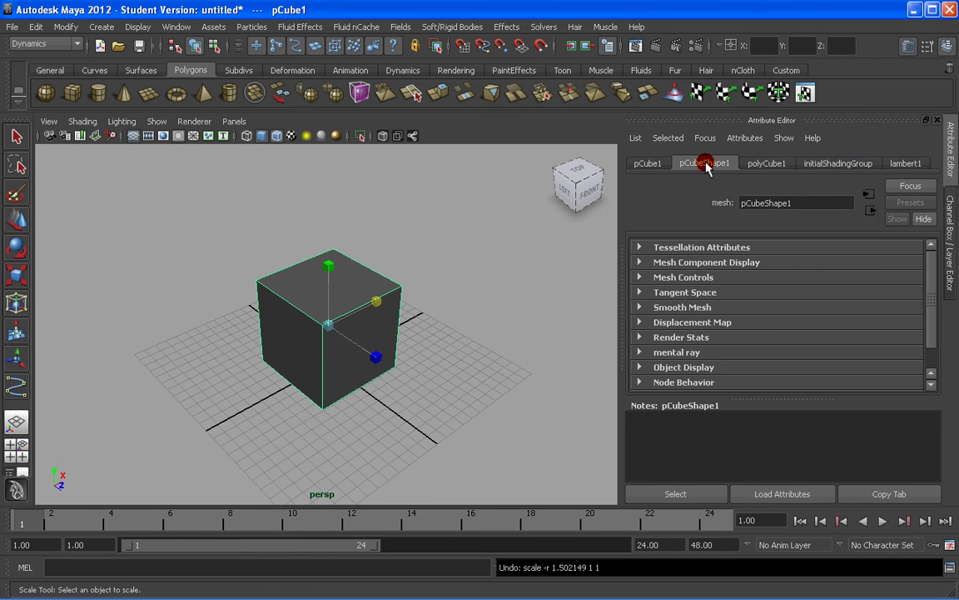
pyautogui.click(647, 163)
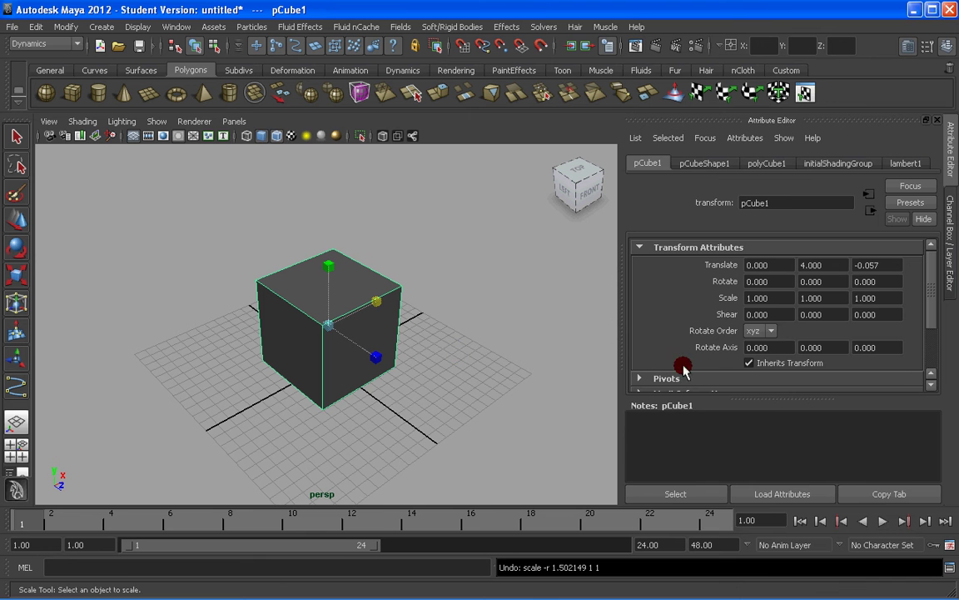
pyautogui.click(766, 164)
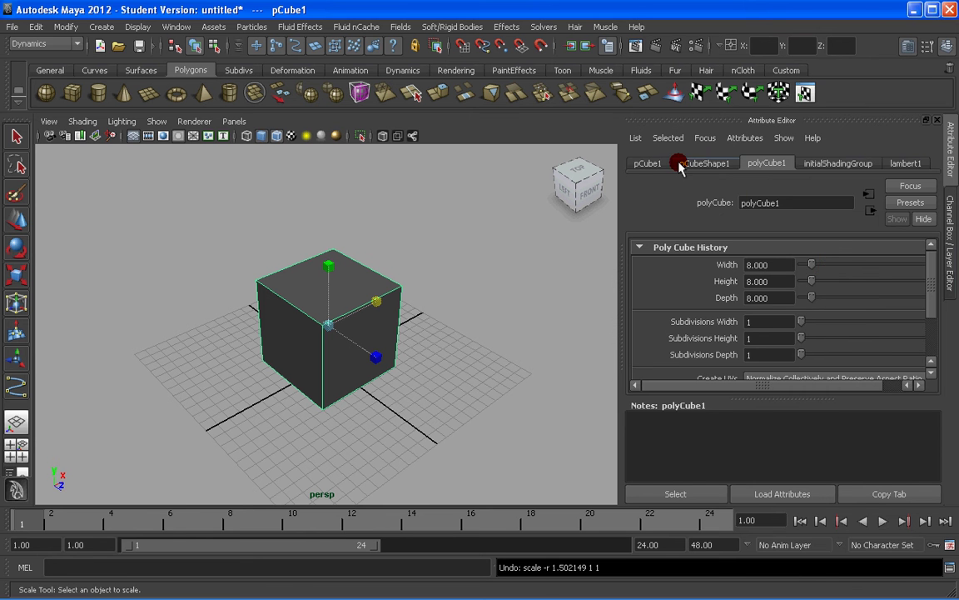
# - Set the cube's Scale X to 2 in its pCube1 transform attributes, and show its polyCube1 creation attributes again
pyautogui.click(652, 164)
pyautogui.moveTo(781, 299); pyautogui.dragTo(728, 301)
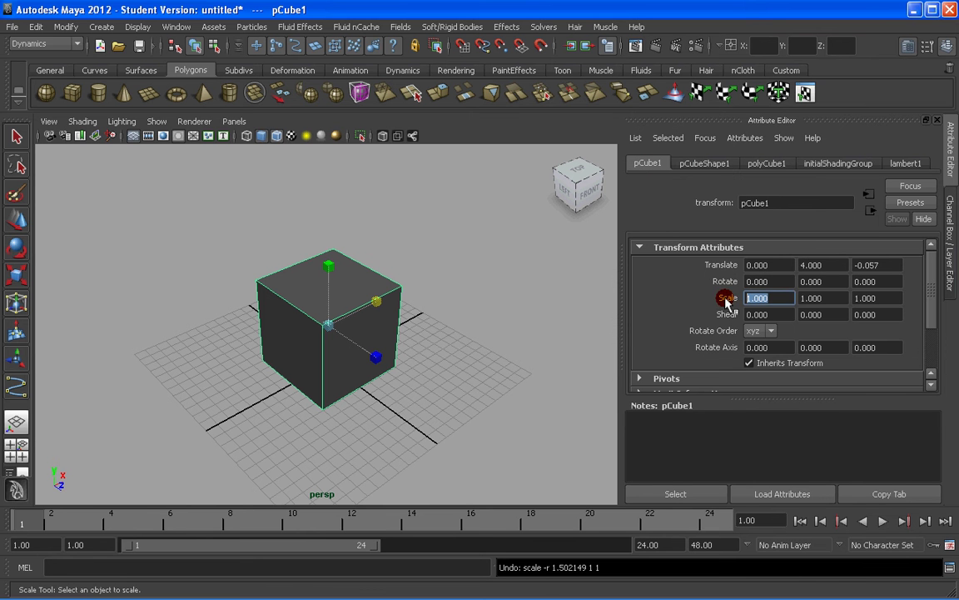
pyautogui.moveTo(830, 298); pyautogui.dragTo(791, 298)
pyautogui.moveTo(886, 299); pyautogui.dragTo(716, 301)
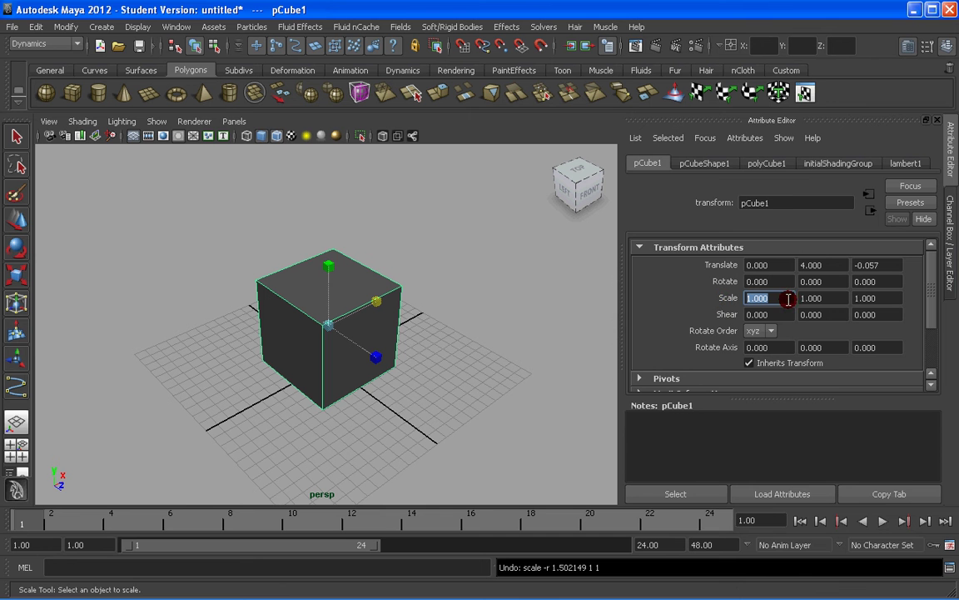
pyautogui.write('2')
pyautogui.press('Return')
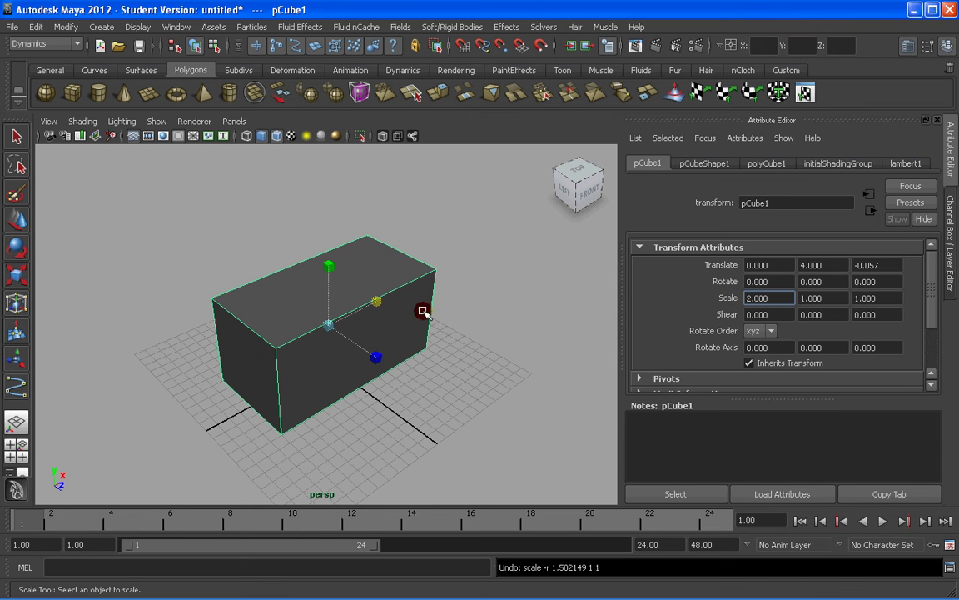
pyautogui.click(765, 163)
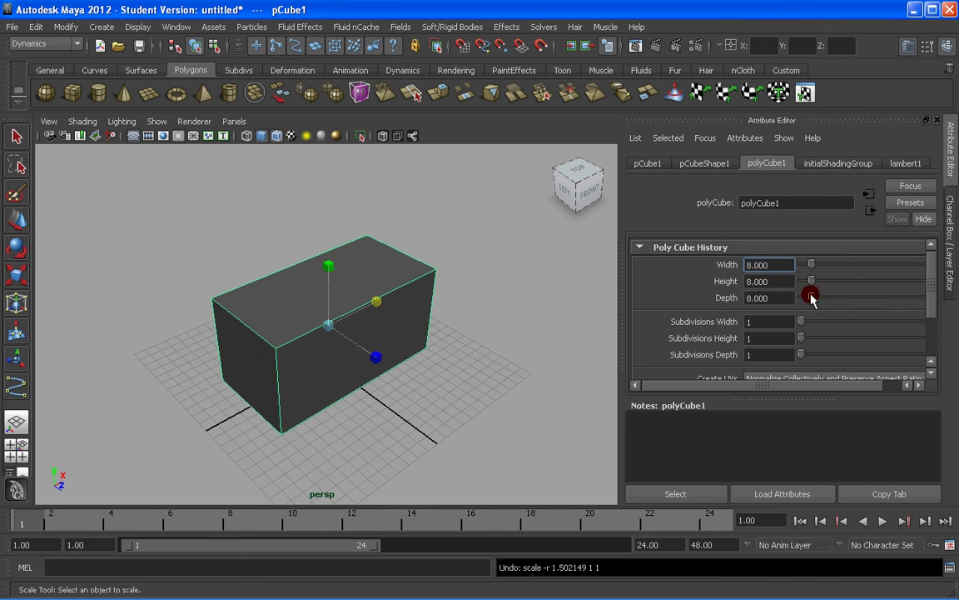
# - Set the cube's Scale X to 1 in its pCube1 transform attributes, and show its polyCube1 creation attributes again
pyautogui.click(648, 163)
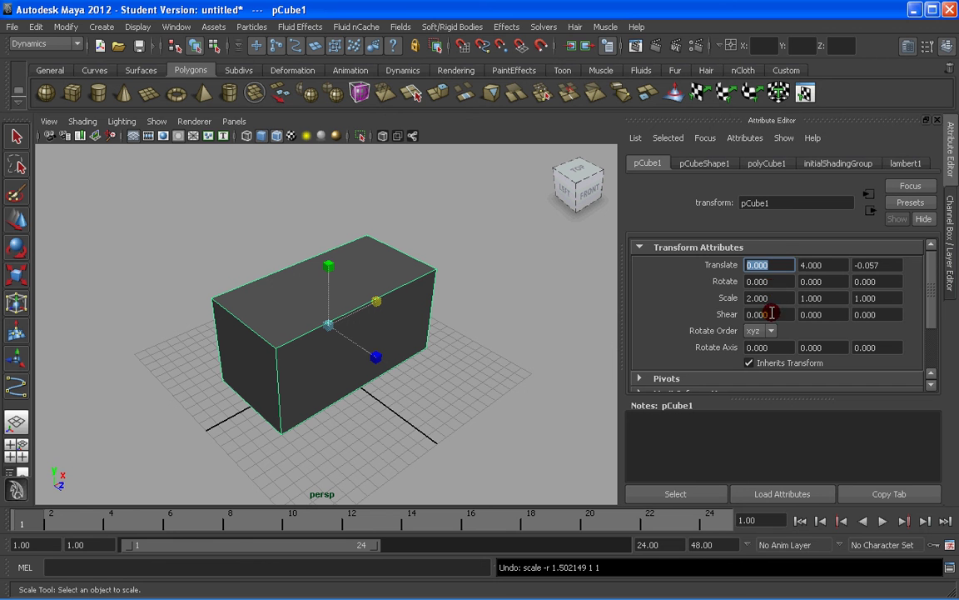
pyautogui.click(716, 299)
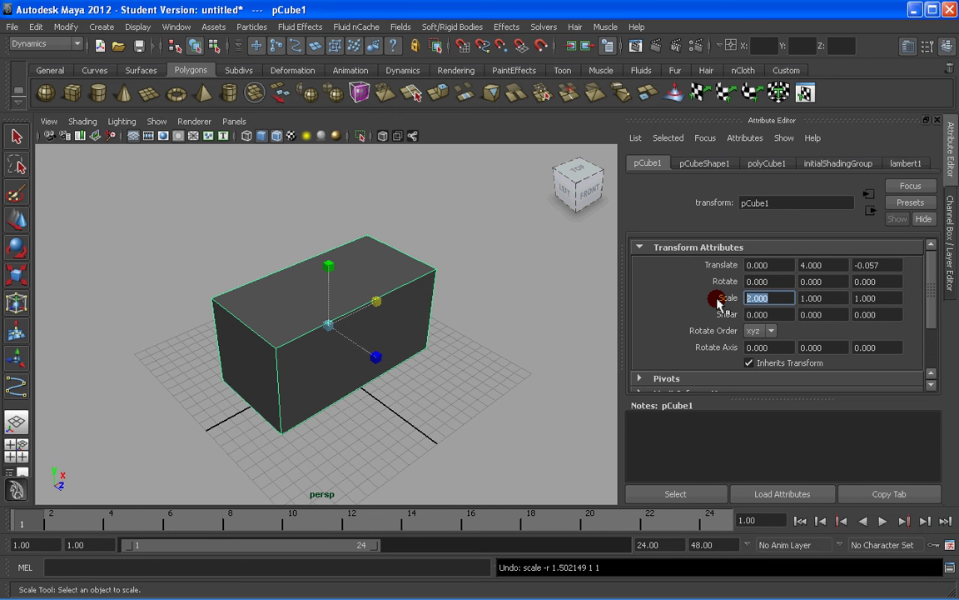
pyautogui.write('1')
pyautogui.press('Return')
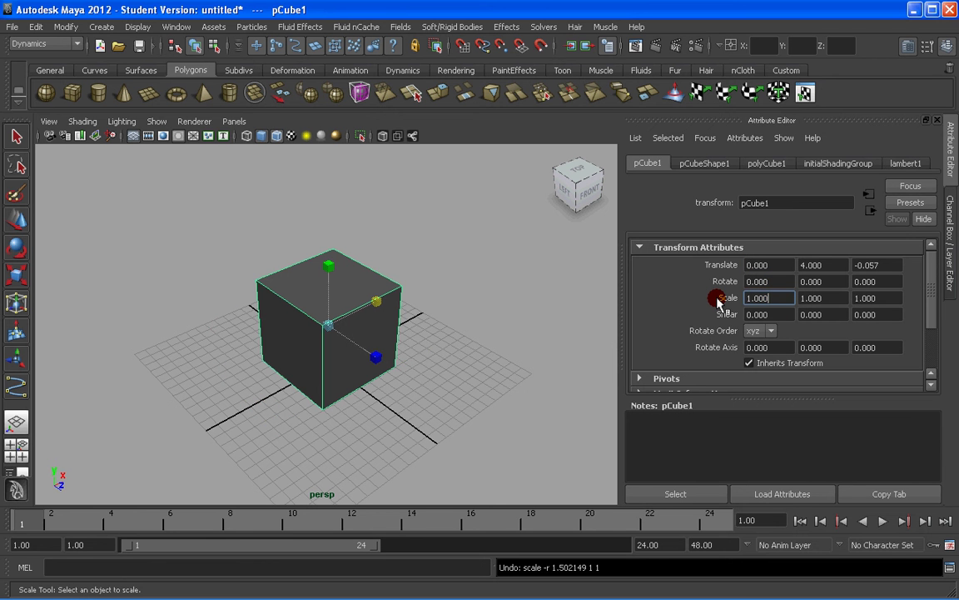
pyautogui.click(767, 164)
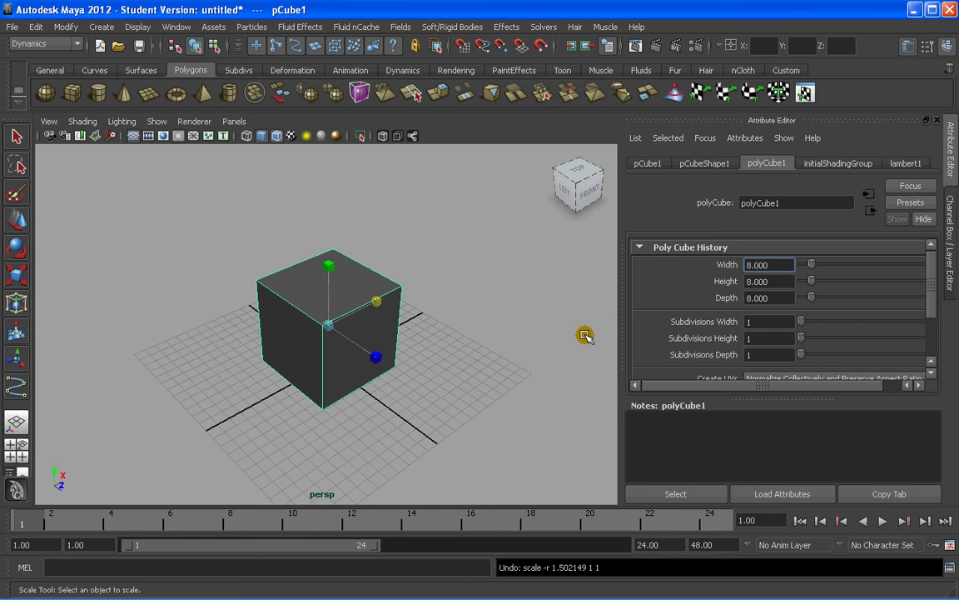
# - Deselect the cube, replace the Attribute Editor with the Channel Box, and select the cube again
pyautogui.click(529, 300)
pyautogui.hotkey('ctrl', 'a')
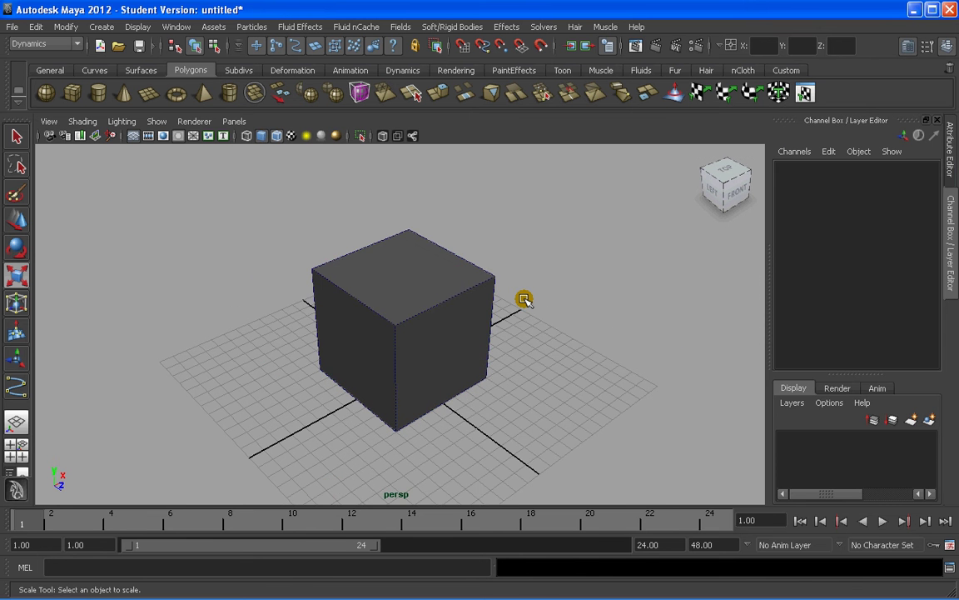
pyautogui.keyDown('alt'); pyautogui.moveTo(536, 296); pyautogui.dragTo(527, 331); pyautogui.keyUp('alt')
pyautogui.click(418, 284)
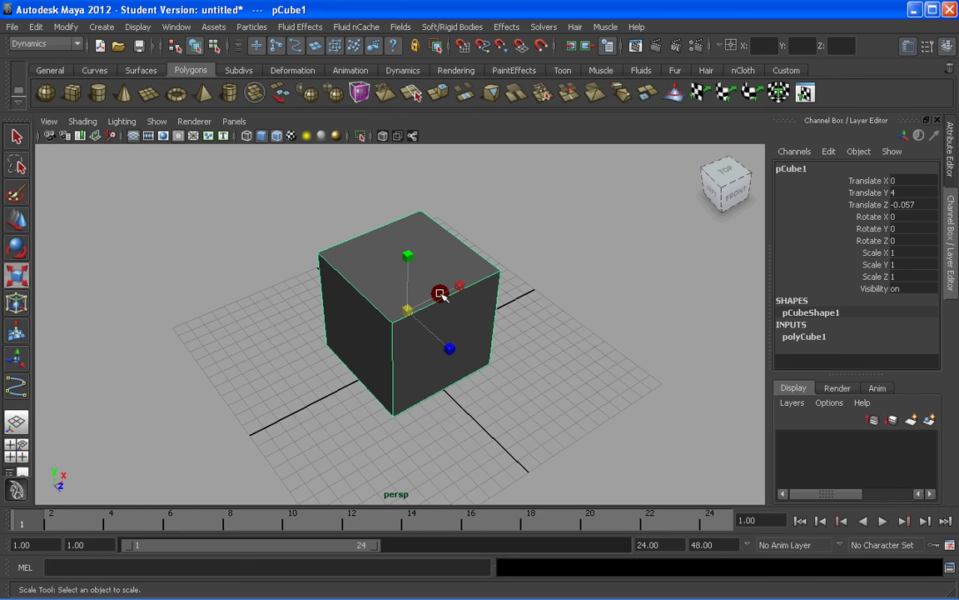
# - Switch the cube to edge mode, try moving the front face's upper edge up about 1.66 units, and undo the move
pyautogui.rightClick(444, 297)
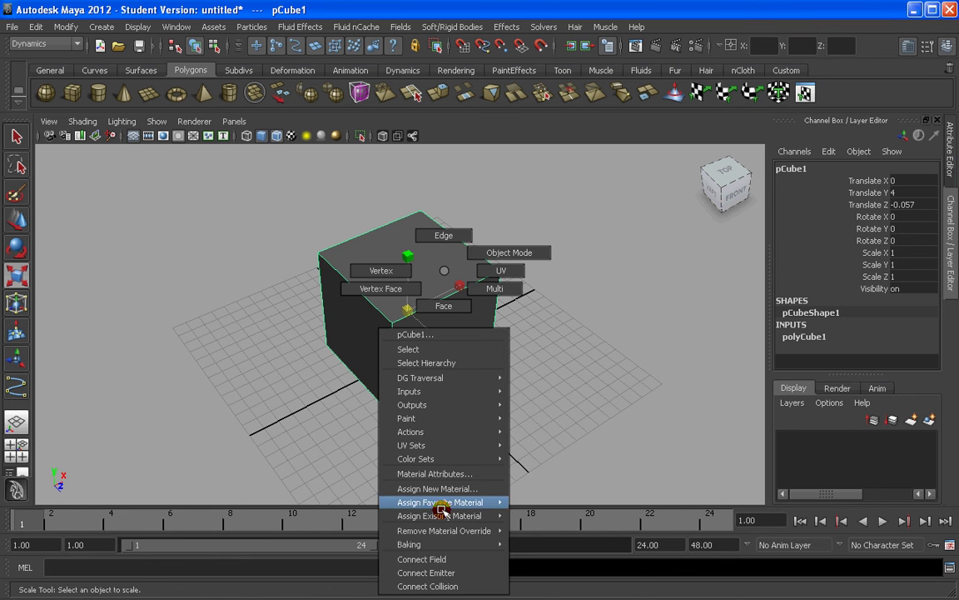
pyautogui.moveTo(444, 503)
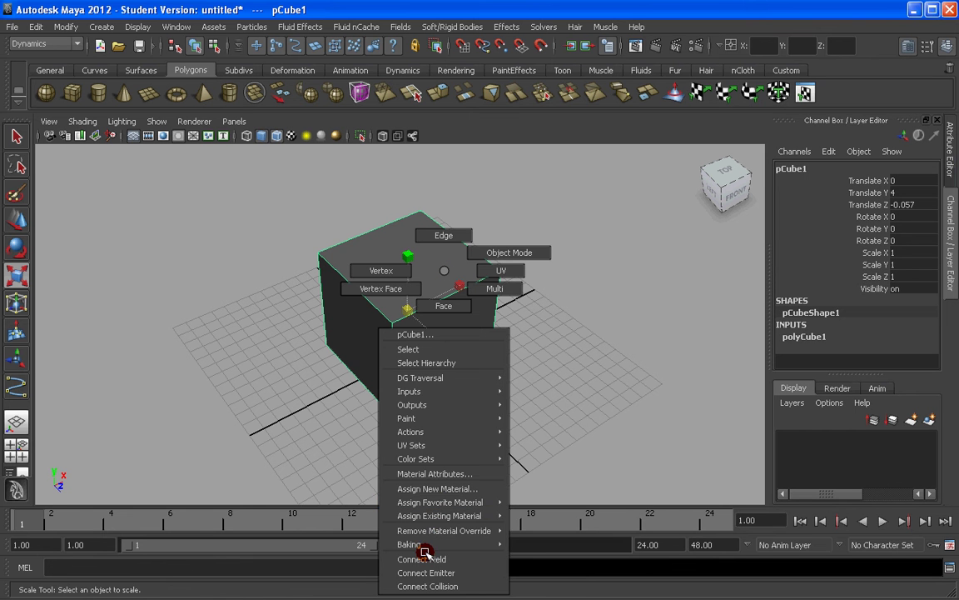
pyautogui.moveTo(431, 407)
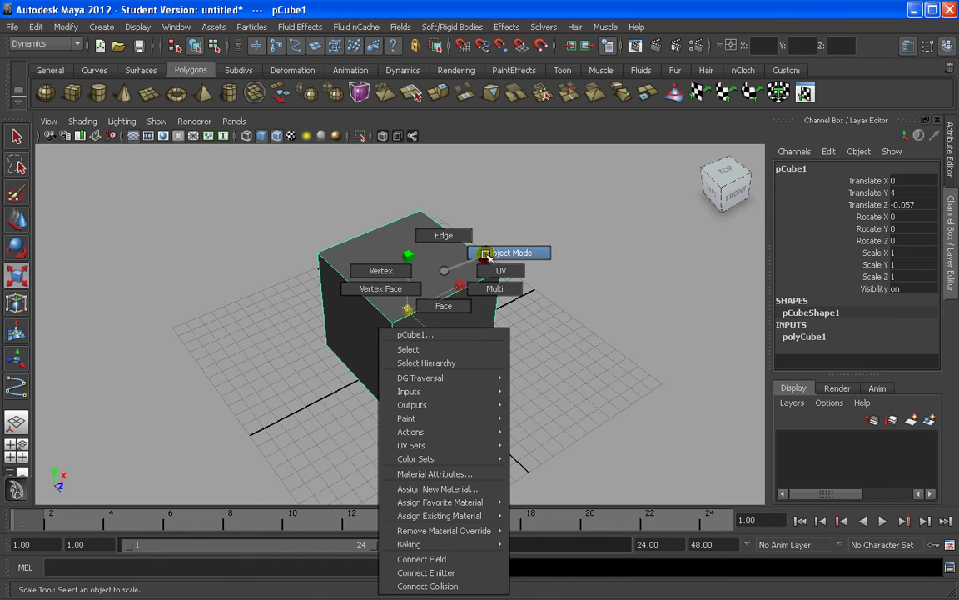
pyautogui.moveTo(486, 255); pyautogui.dragTo(442, 235, button='right')
pyautogui.click(448, 298)
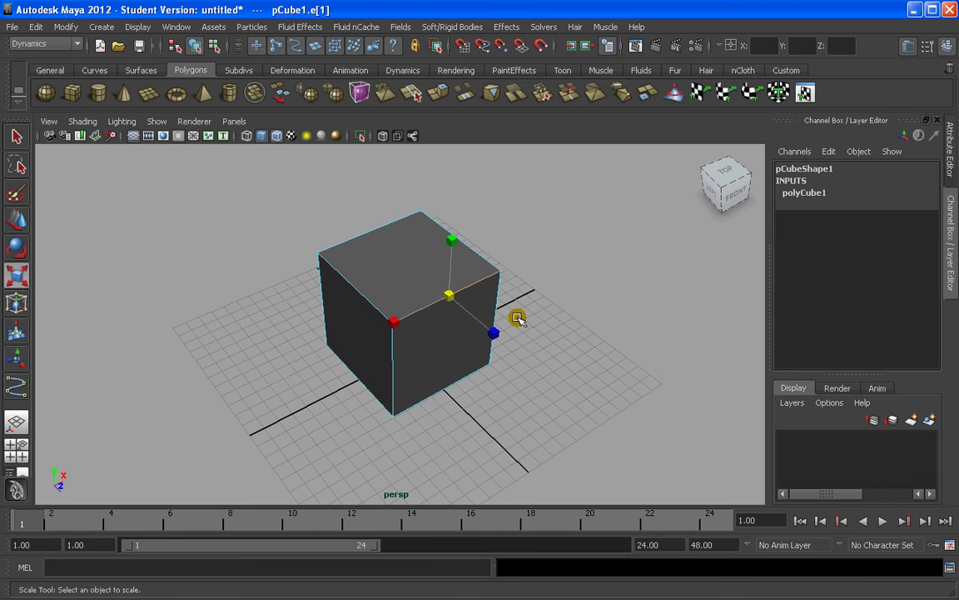
pyautogui.press('w')
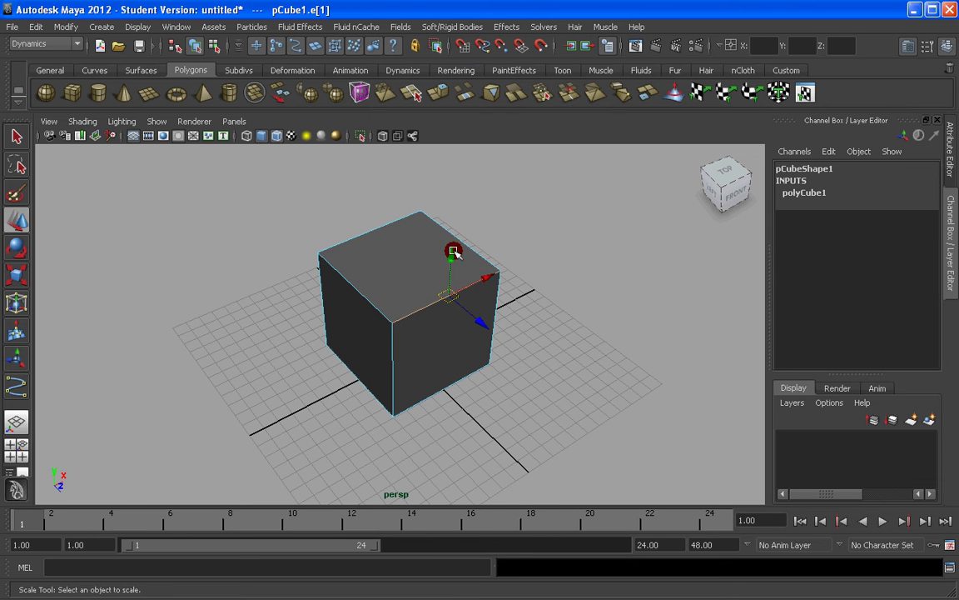
pyautogui.moveTo(450, 250); pyautogui.dragTo(449, 207)
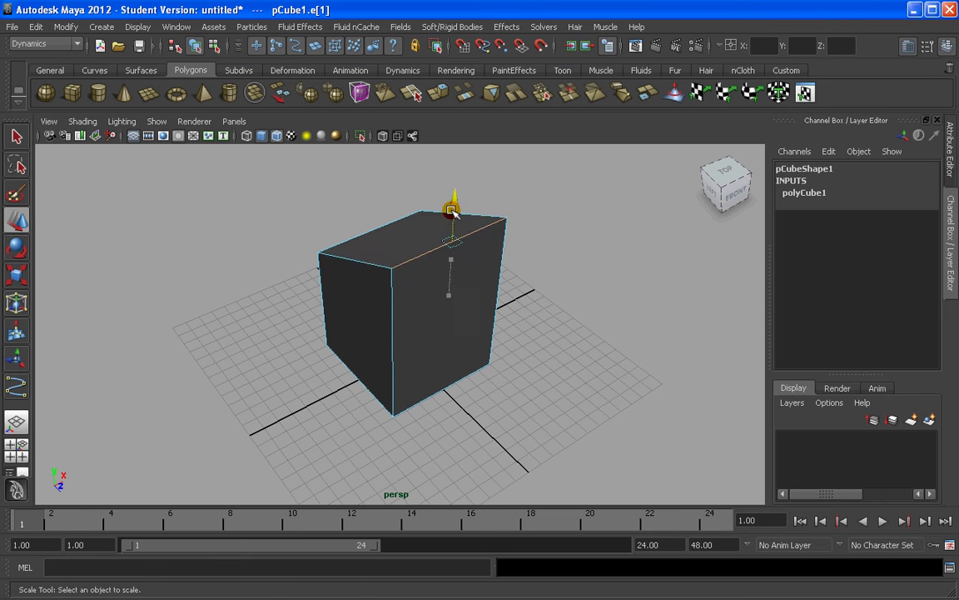
pyautogui.hotkey('ctrl', 'z')
# - Switch the cube to vertex mode and select the two upper vertices of its left face together
pyautogui.rightClick(445, 296)
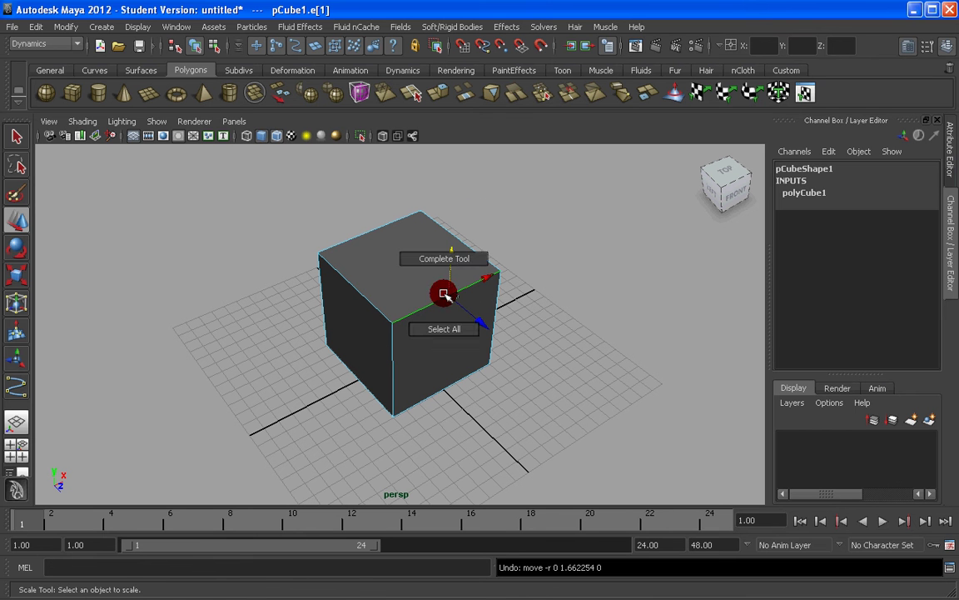
pyautogui.moveTo(439, 304); pyautogui.dragTo(396, 313, button='right')
pyautogui.click(392, 320)
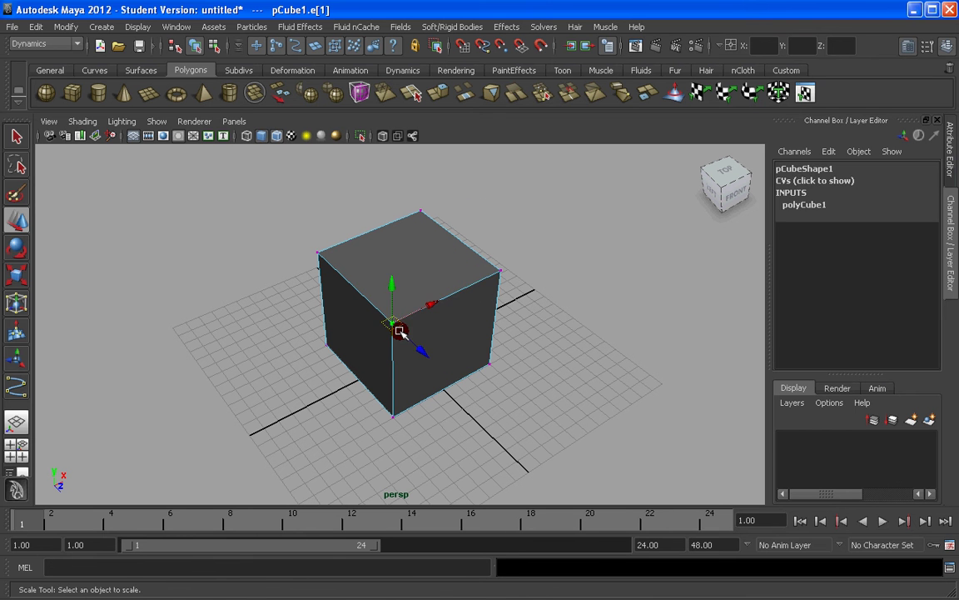
pyautogui.keyDown('shift'); pyautogui.click(319, 252); pyautogui.keyUp('shift')
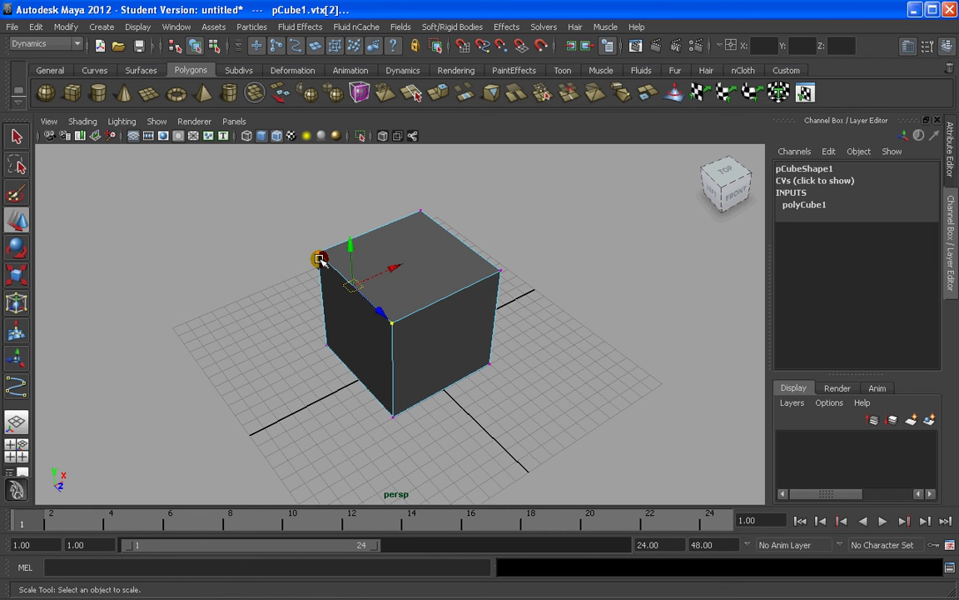
pyautogui.moveTo(295, 237); pyautogui.dragTo(337, 267)
pyautogui.keyDown('shift'); pyautogui.moveTo(298, 237); pyautogui.dragTo(334, 270); pyautogui.keyUp('shift')
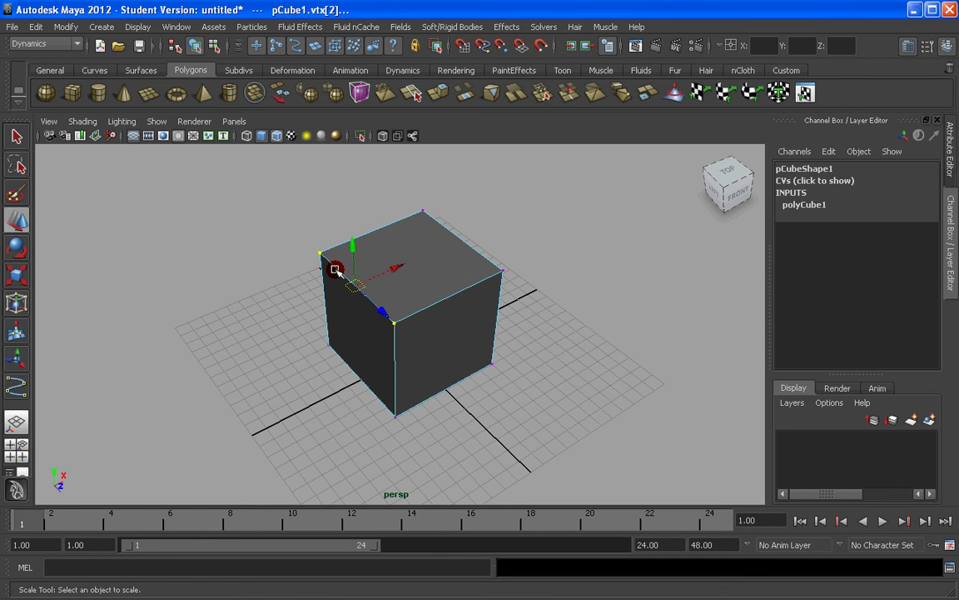
pyautogui.keyDown('shift'); pyautogui.moveTo(296, 237); pyautogui.dragTo(420, 292); pyautogui.keyUp('shift')
# - Change the selection to two diagonally opposite top vertices, try moving them up about 2.33 units, and undo the move
pyautogui.moveTo(324, 193); pyautogui.dragTo(389, 274)
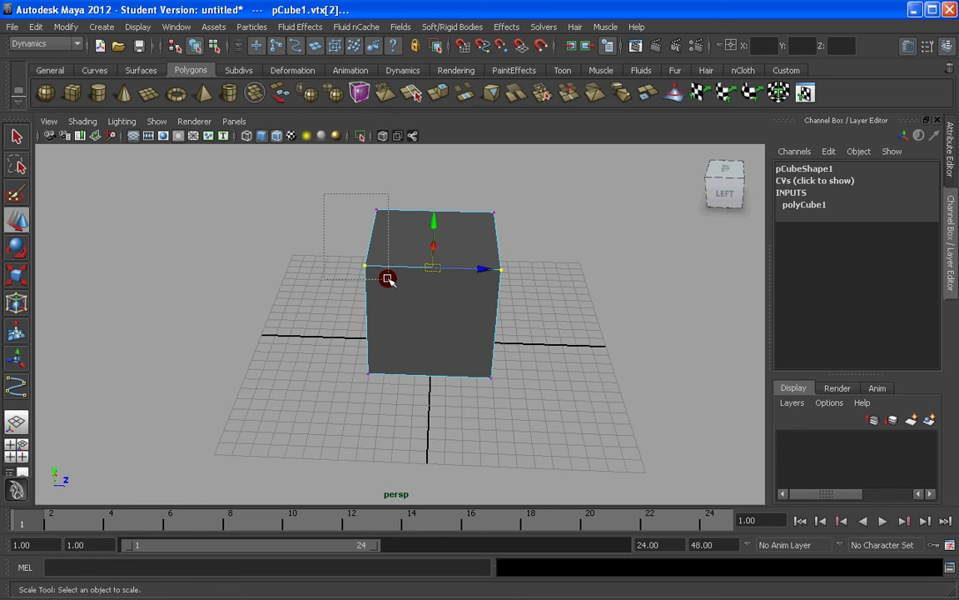
pyautogui.keyDown('shift'); pyautogui.moveTo(388, 278); pyautogui.dragTo(387, 278); pyautogui.keyUp('shift')
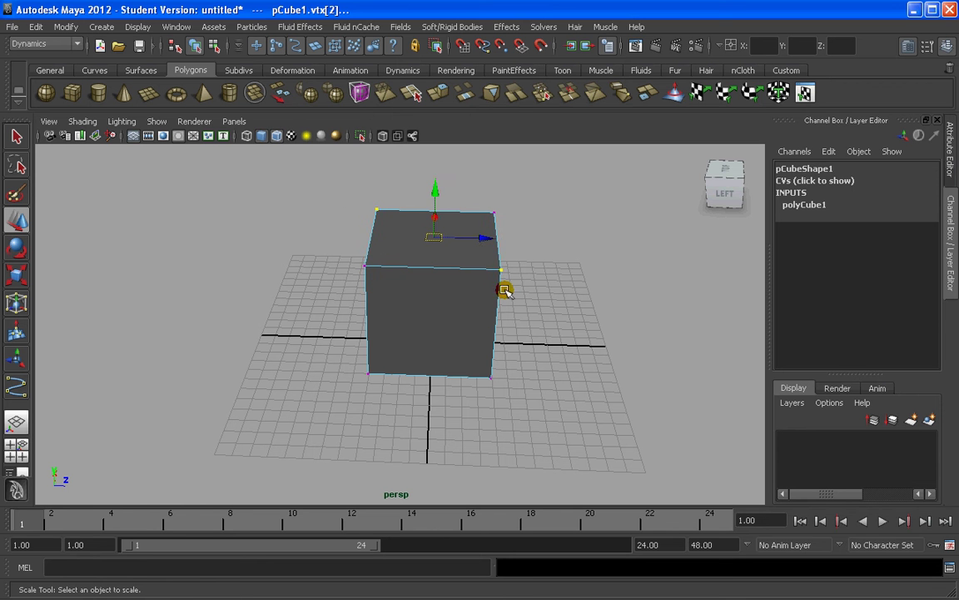
pyautogui.moveTo(434, 190); pyautogui.dragTo(437, 157)
pyautogui.hotkey('ctrl', 'z')
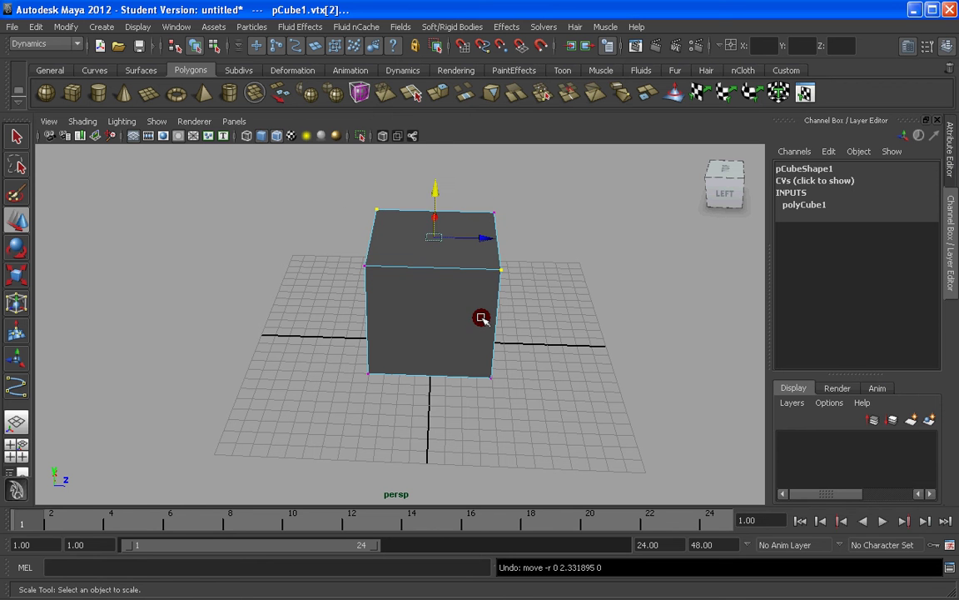
# - Practice adding and removing the cube's top vertices from the selection, ending with only the top front-left vertex selected
pyautogui.keyDown('alt'); pyautogui.moveTo(482, 319); pyautogui.dragTo(411, 273); pyautogui.keyUp('alt')
pyautogui.keyDown('shift'); pyautogui.moveTo(468, 176); pyautogui.dragTo(403, 223); pyautogui.keyUp('shift')
pyautogui.click(503, 253)
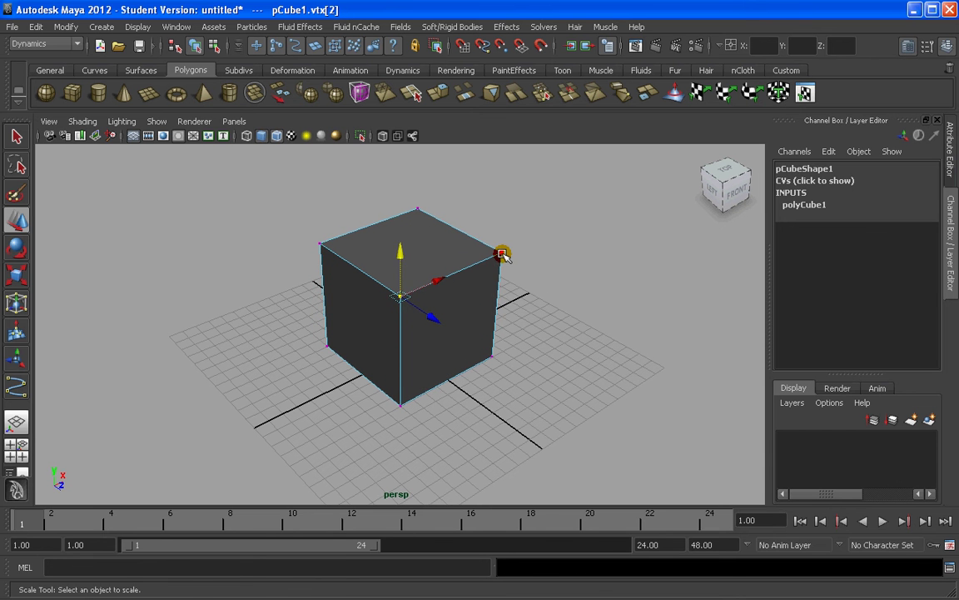
pyautogui.keyDown('shift'); pyautogui.click(417, 207); pyautogui.keyUp('shift')
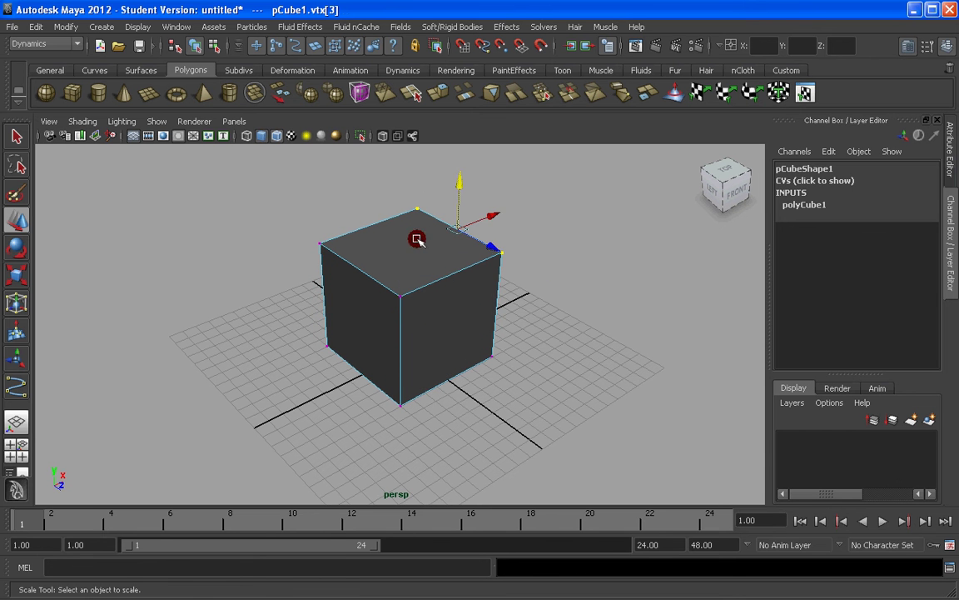
pyautogui.keyDown('shift'); pyautogui.click(400, 296); pyautogui.keyUp('shift')
pyautogui.moveTo(540, 250); pyautogui.dragTo(419, 190)
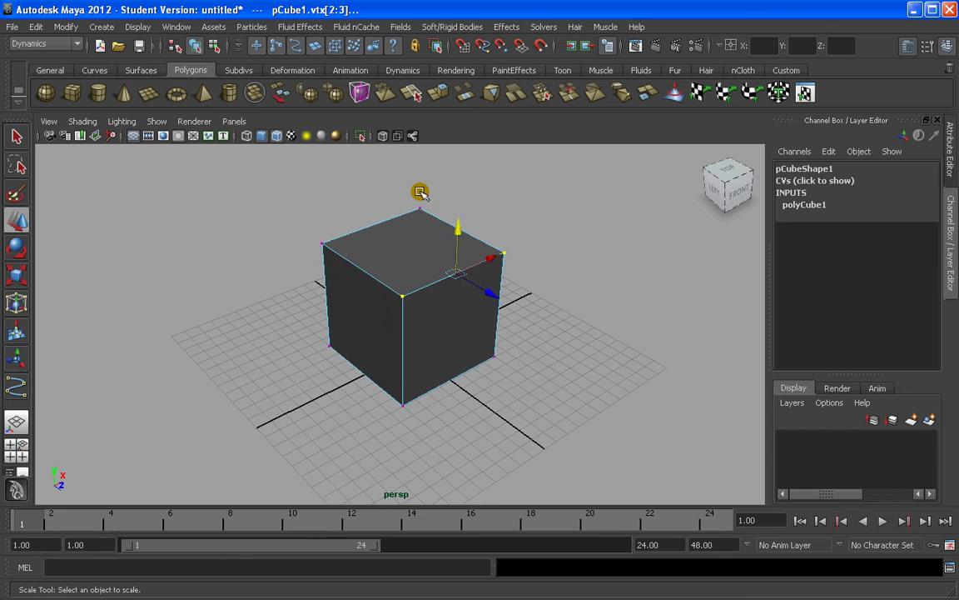
pyautogui.keyDown('shift'); pyautogui.moveTo(552, 282); pyautogui.dragTo(482, 225); pyautogui.keyUp('shift')
pyautogui.keyDown('alt'); pyautogui.moveTo(482, 284); pyautogui.dragTo(449, 294); pyautogui.keyUp('alt')
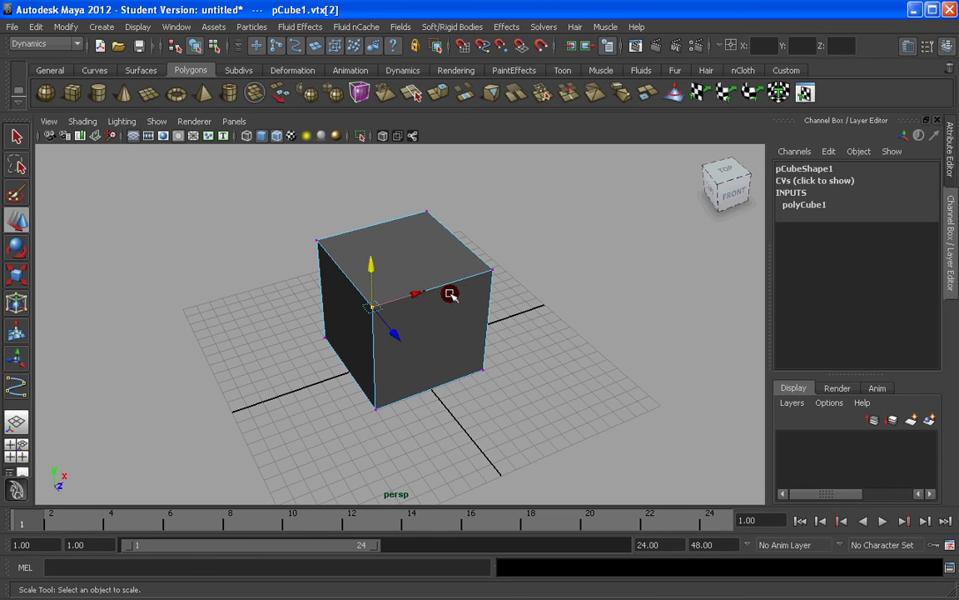
# - Switch the cube to face mode, try moving the front face and raising the top face, and undo the moves and face selections
pyautogui.moveTo(420, 289); pyautogui.dragTo(418, 305, button='right')
pyautogui.click(433, 322)
pyautogui.moveTo(446, 366)
pyautogui.mouseDown()
pyautogui.moveTo(488, 393)
pyautogui.moveTo(451, 353)
pyautogui.mouseUp()
pyautogui.click(412, 219)
pyautogui.moveTo(398, 215); pyautogui.dragTo(392, 220)
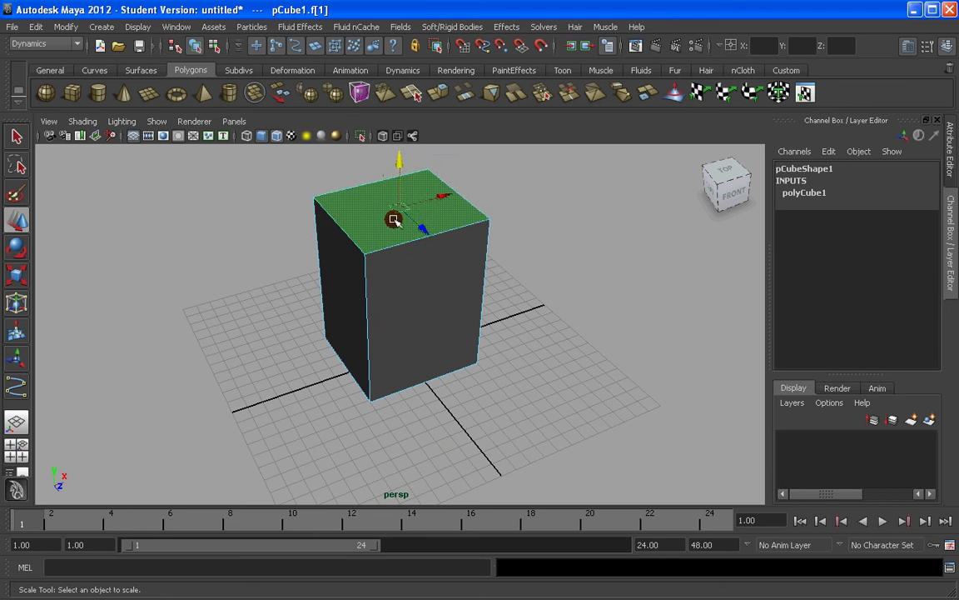
pyautogui.hotkey('ctrl', 'z')
pyautogui.hotkey('ctrl', 'z')
pyautogui.hotkey('ctrl', 'z')
pyautogui.scroll(-3, 423, 310)
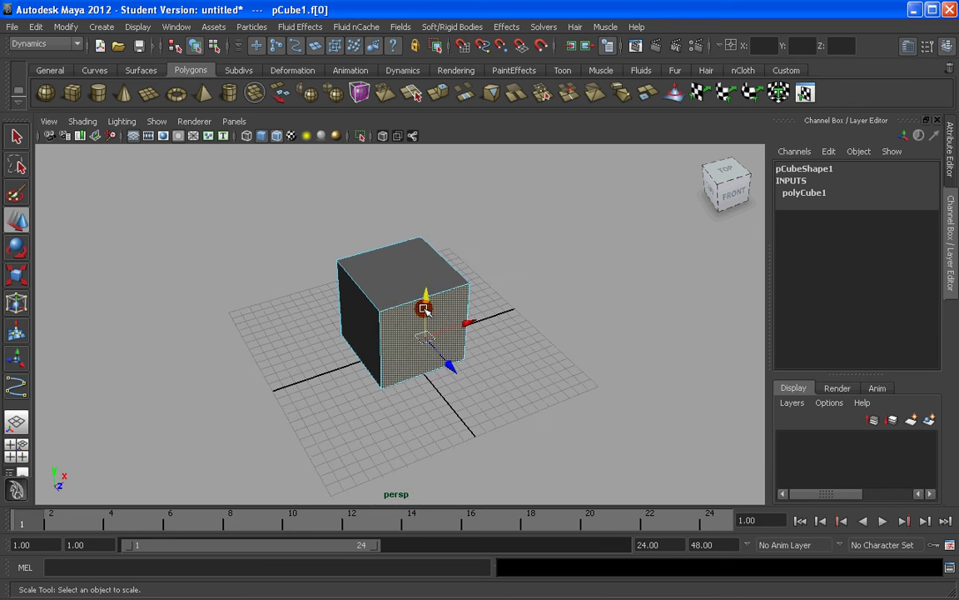
pyautogui.hotkey('ctrl', 'z')
# - Return the cube to object mode and select the whole cube
pyautogui.scroll(3, 408, 365)
pyautogui.keyDown('alt'); pyautogui.moveTo(409, 366); pyautogui.dragTo(419, 365); pyautogui.keyUp('alt')
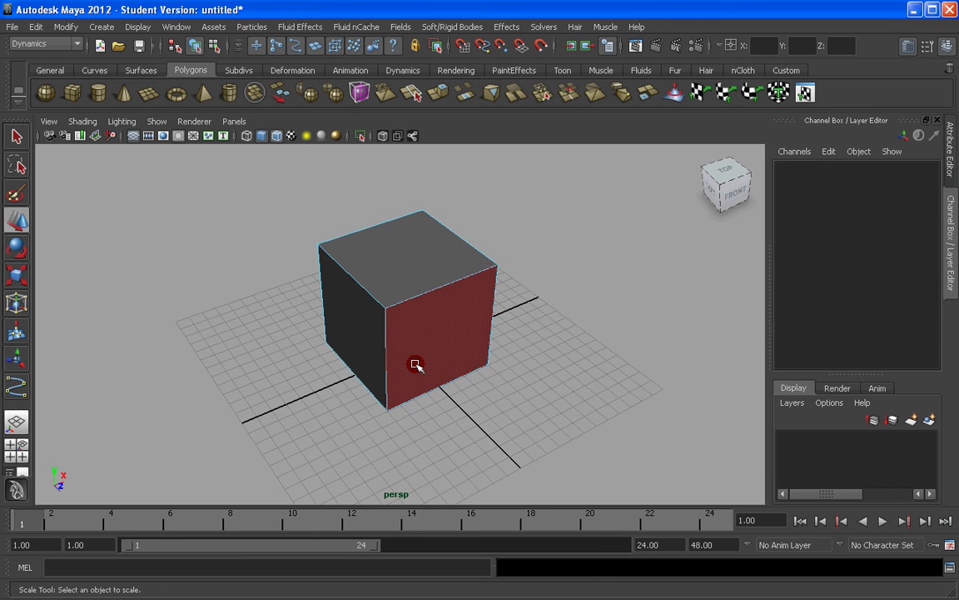
pyautogui.moveTo(440, 271); pyautogui.dragTo(485, 254, button='right')
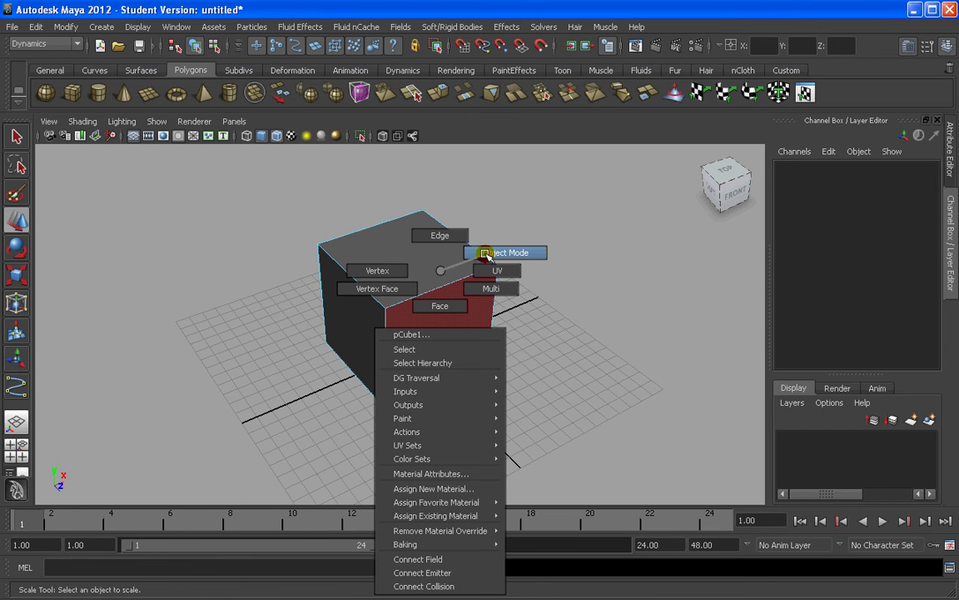
pyautogui.moveTo(486, 254); pyautogui.dragTo(520, 300, button='right')
pyautogui.click(443, 312)
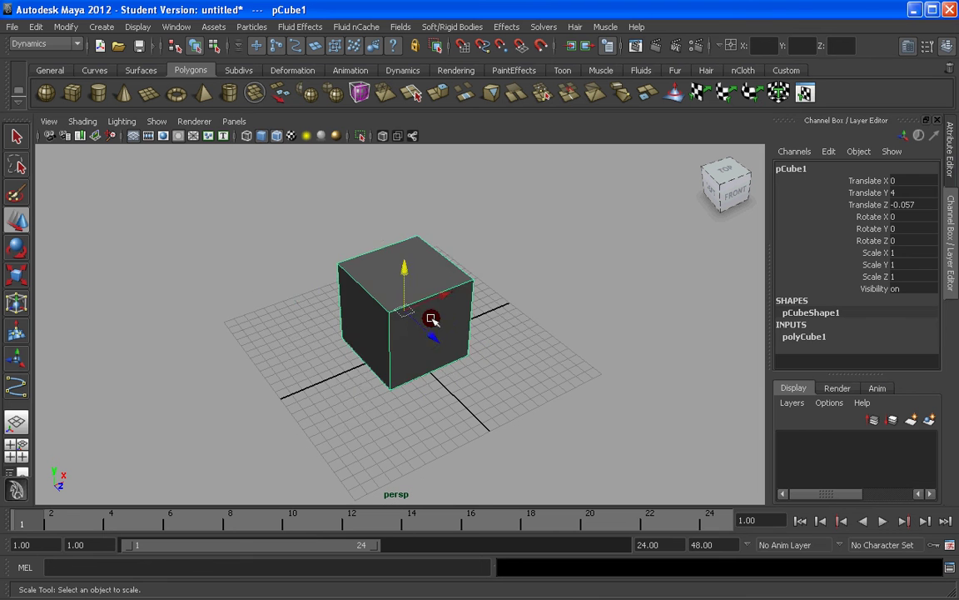